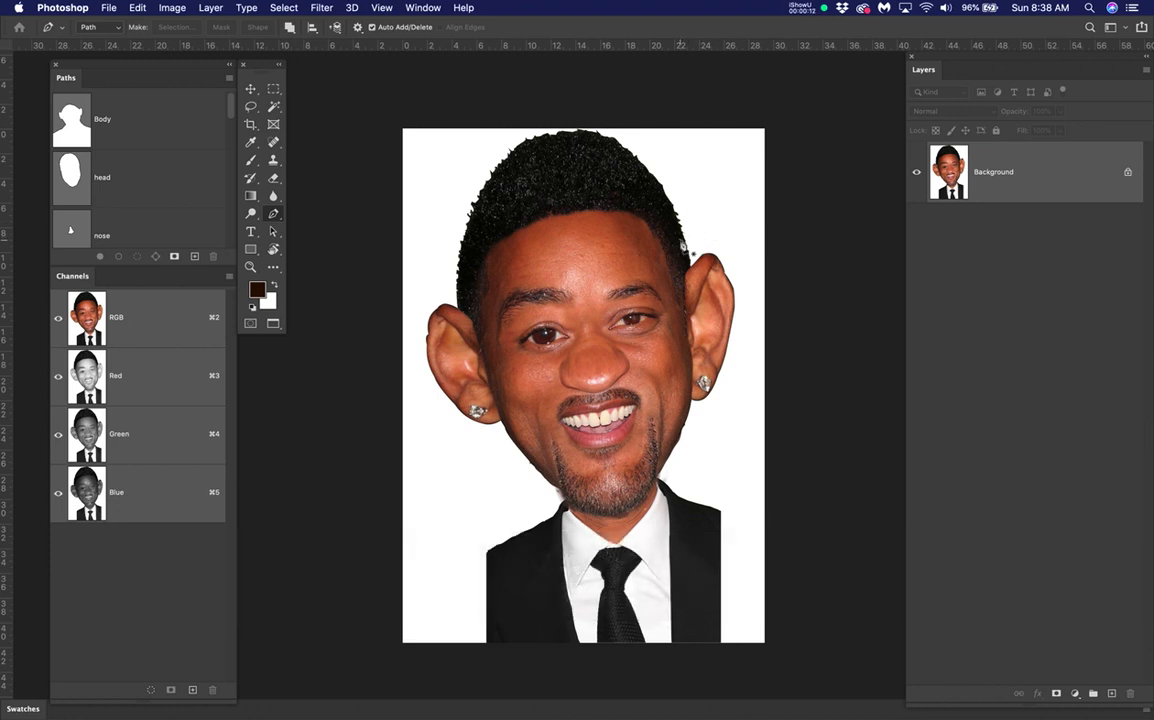
# Step: Switch to the layered caricature document and examine the jacket outlines stored in Path 1
pyautogui.press('super+grave')
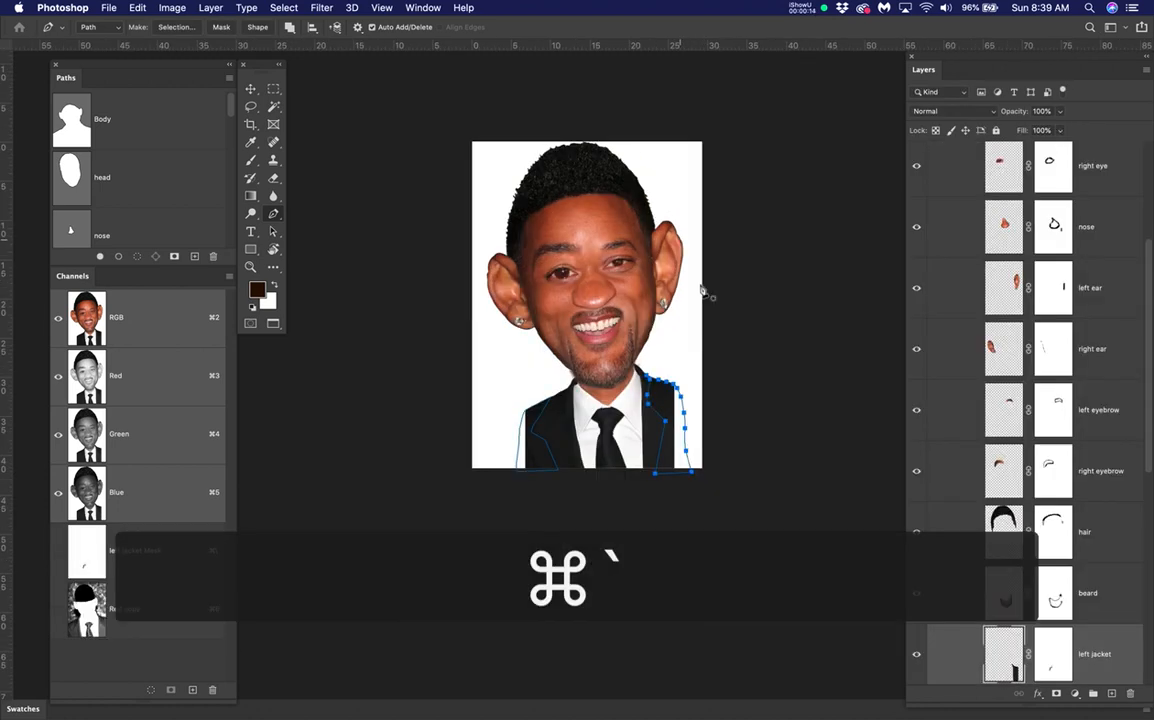
pyautogui.scroll(2, 643, 313)
pyautogui.scroll(2, 643, 313)
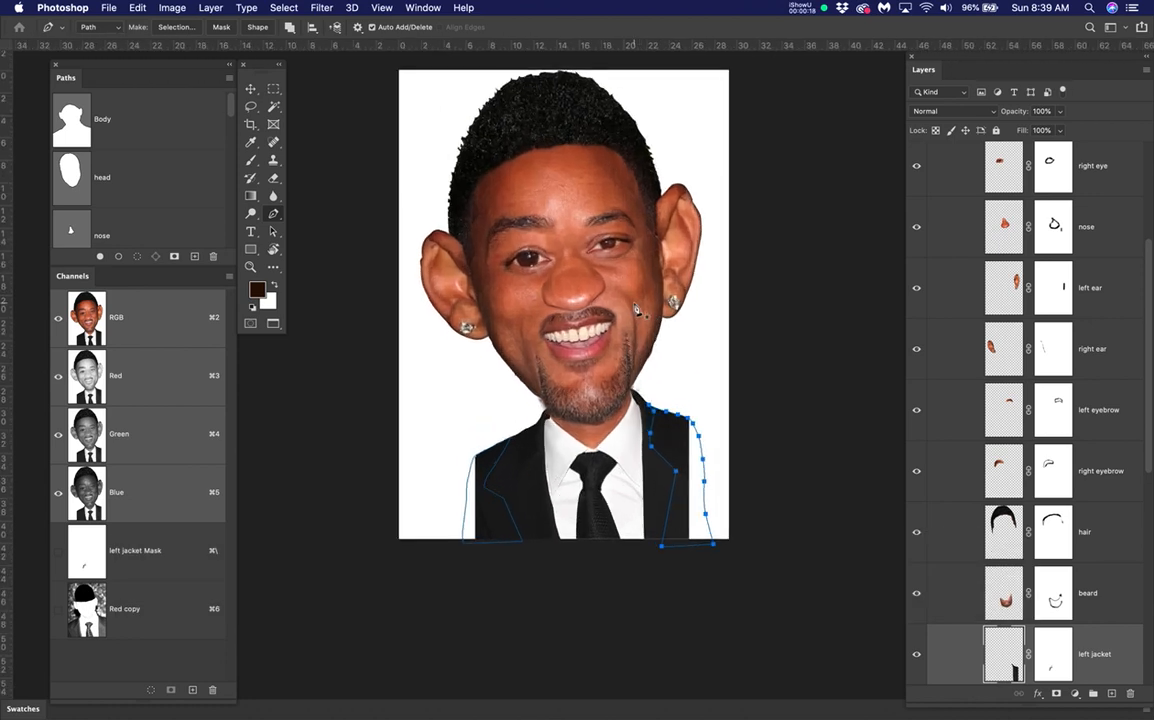
pyautogui.scroll(-2, 636, 316)
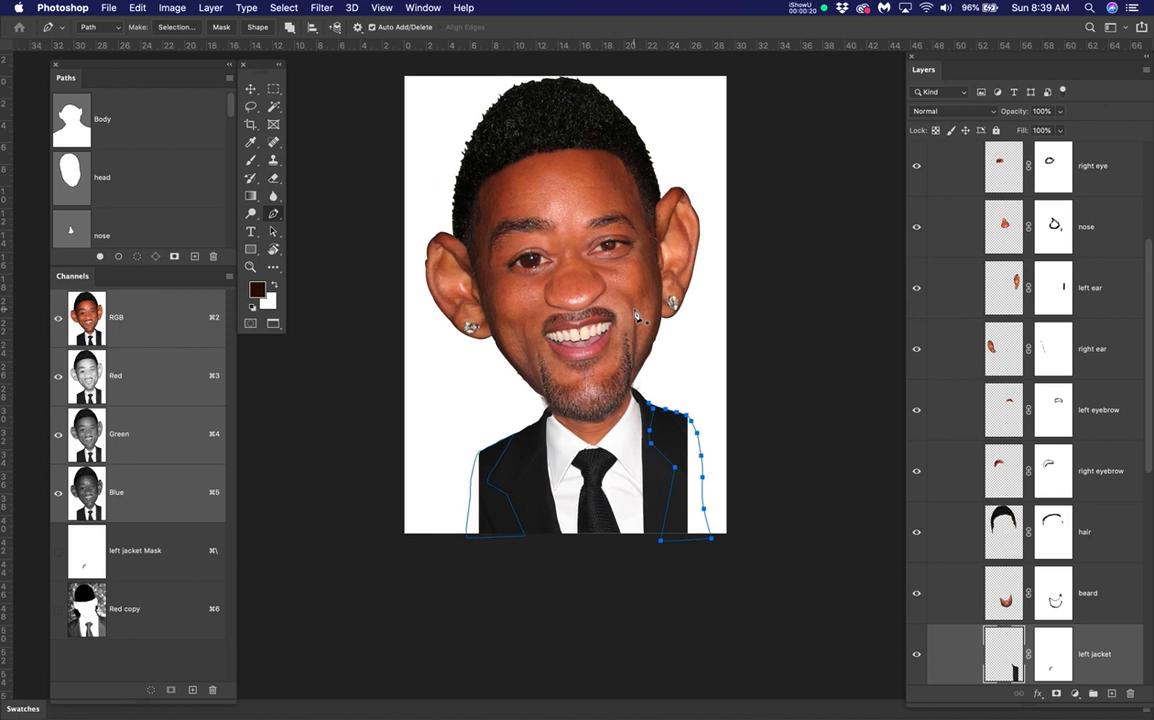
pyautogui.moveTo(636, 325); pyautogui.dragTo(636, 382)
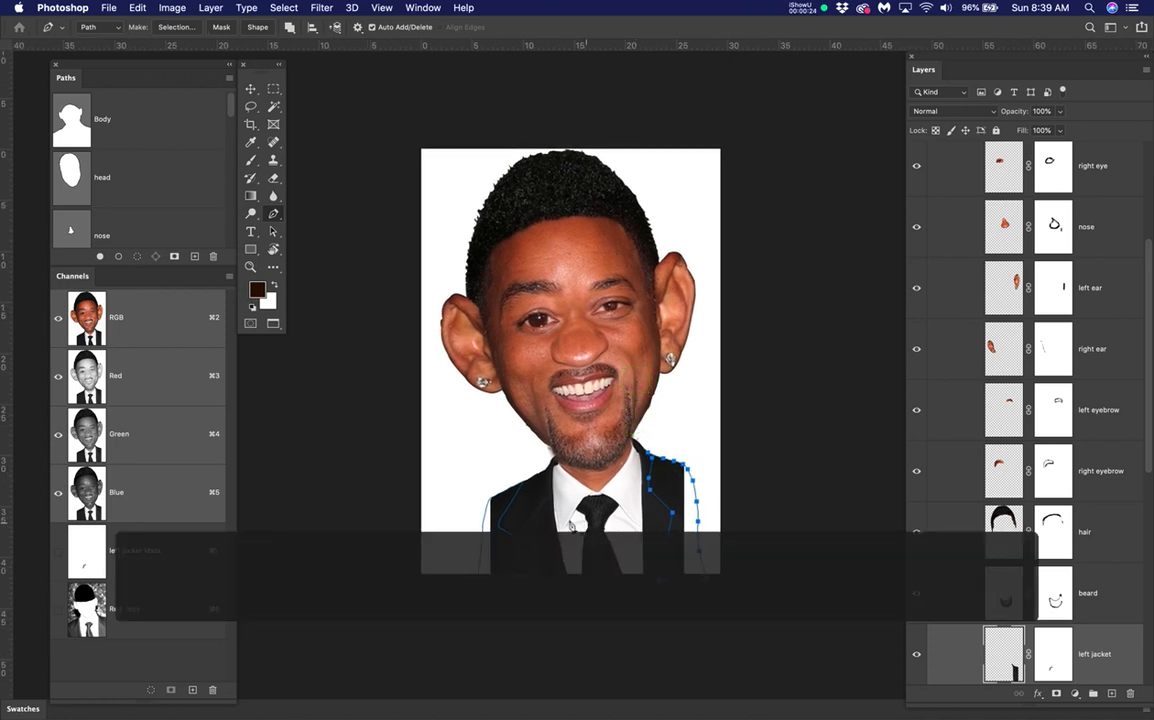
pyautogui.scroll(-3, 139, 220)
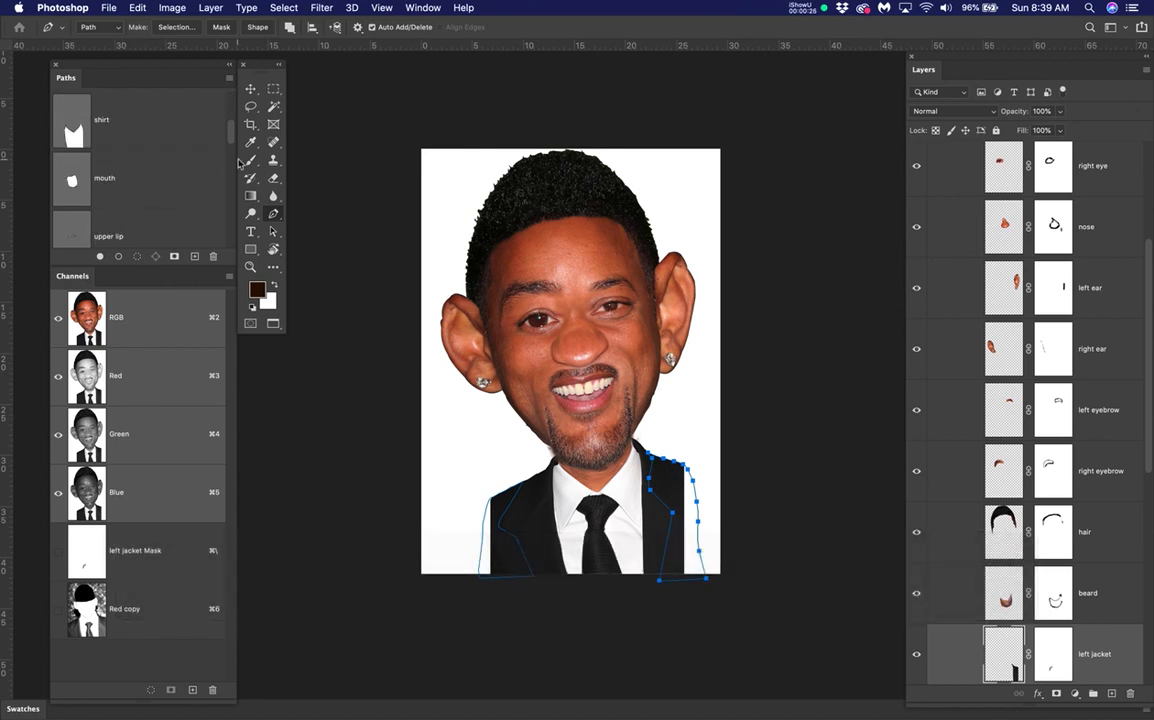
pyautogui.moveTo(229, 137); pyautogui.dragTo(230, 257)
pyautogui.click(139, 203)
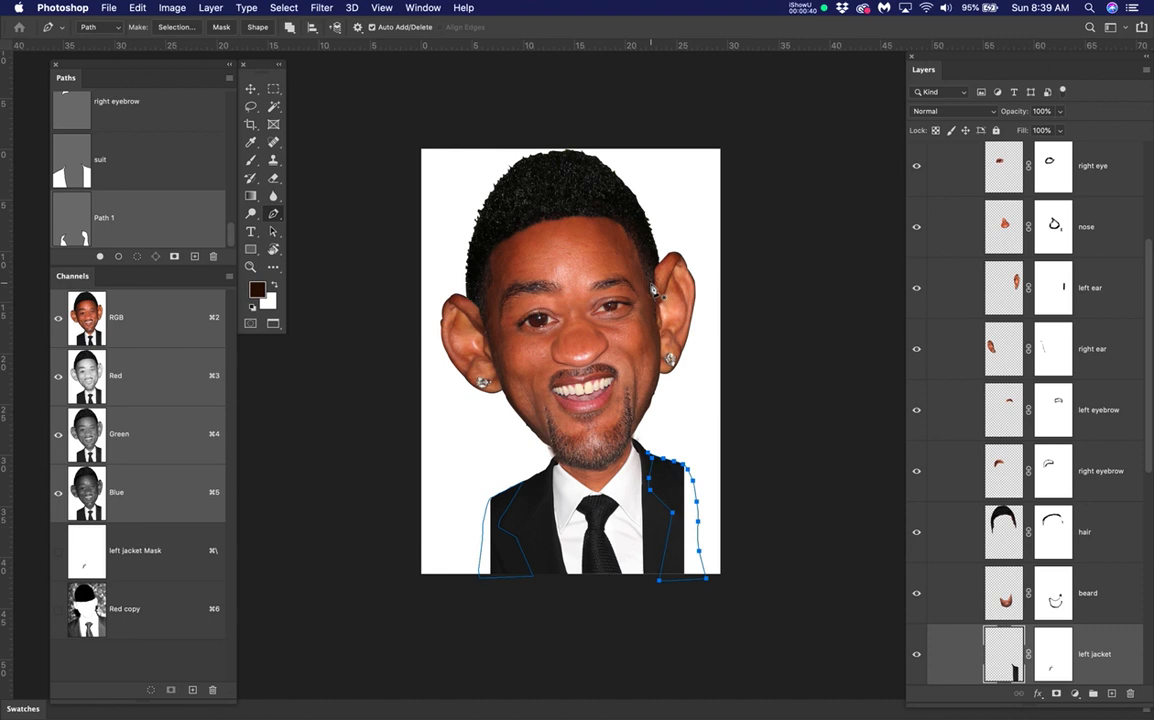
pyautogui.scroll(3, 640, 287)
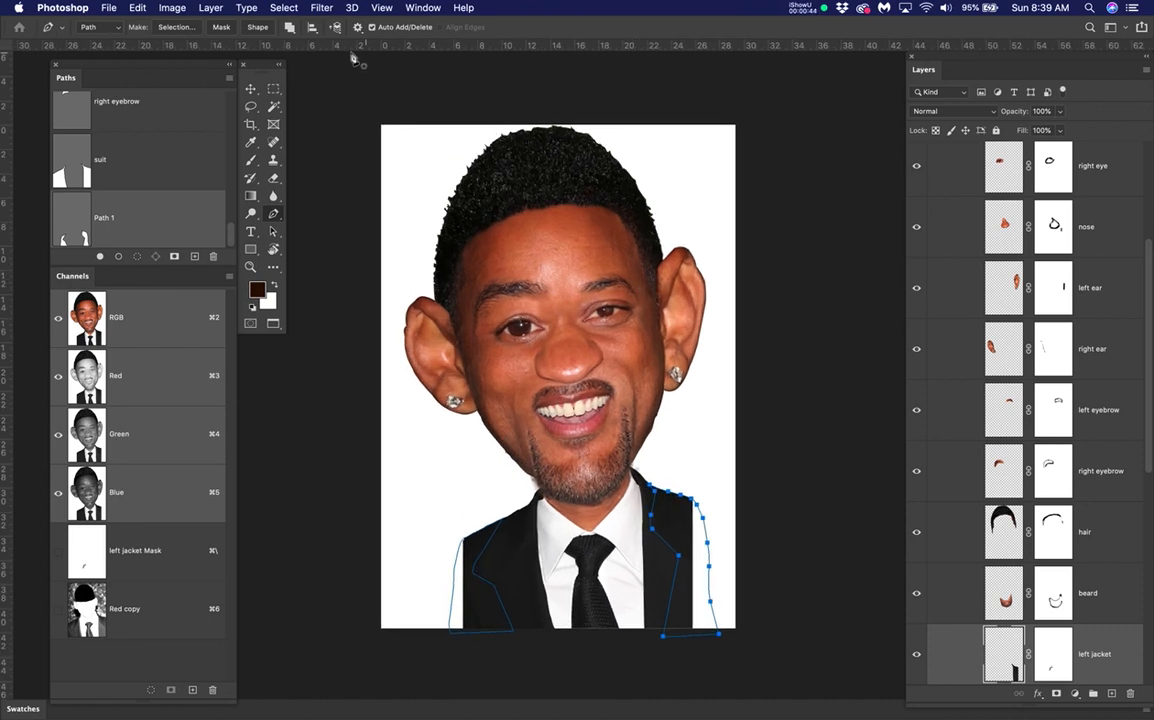
# Step: Open the Canvas Size settings and anchor the existing artwork at the bottom centre
pyautogui.click(286, 8)
pyautogui.moveTo(172, 8)
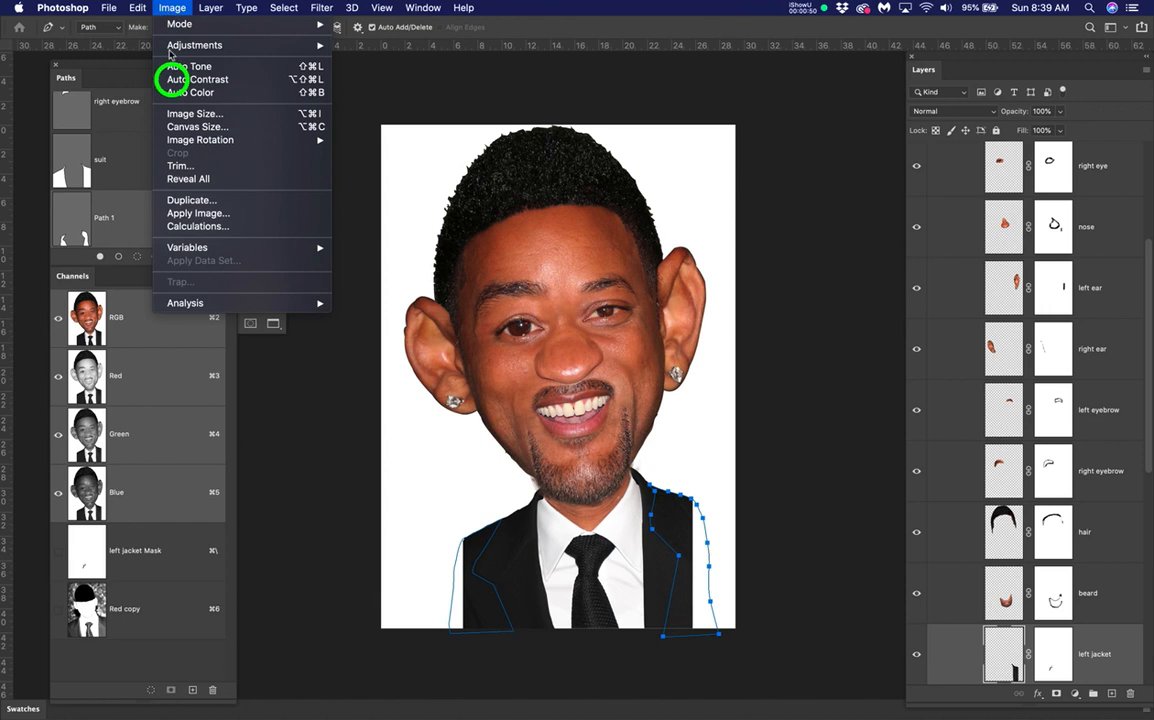
pyautogui.click(213, 128)
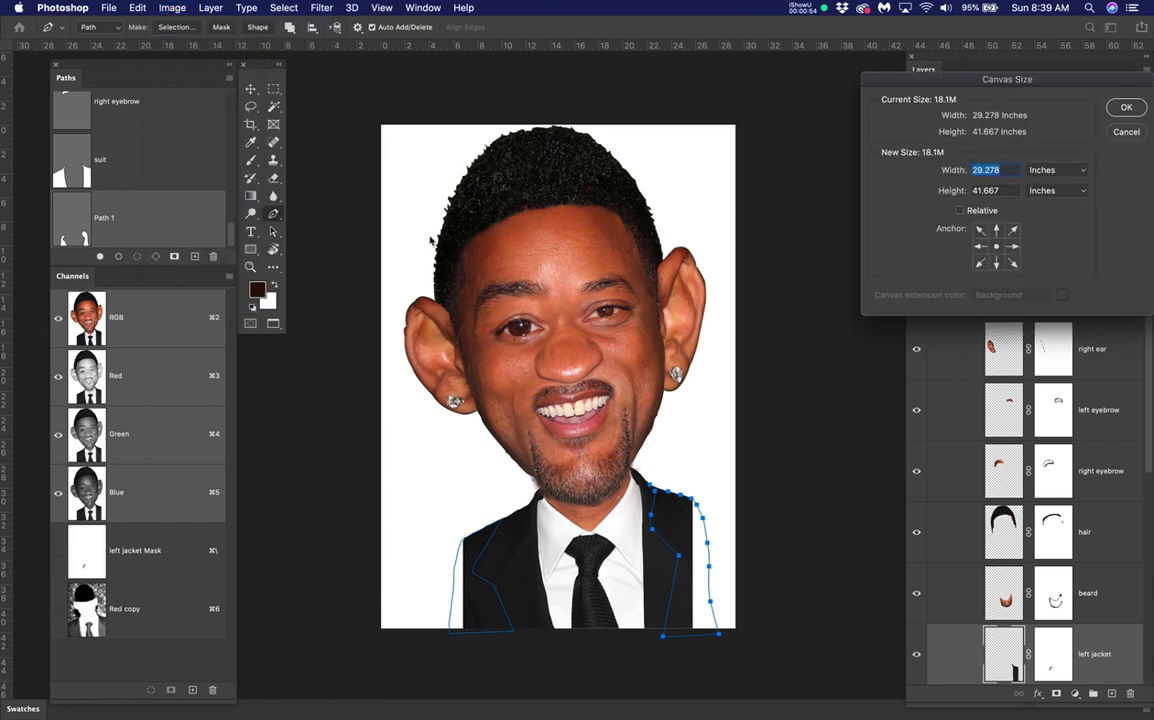
pyautogui.moveTo(980, 77); pyautogui.dragTo(858, 70)
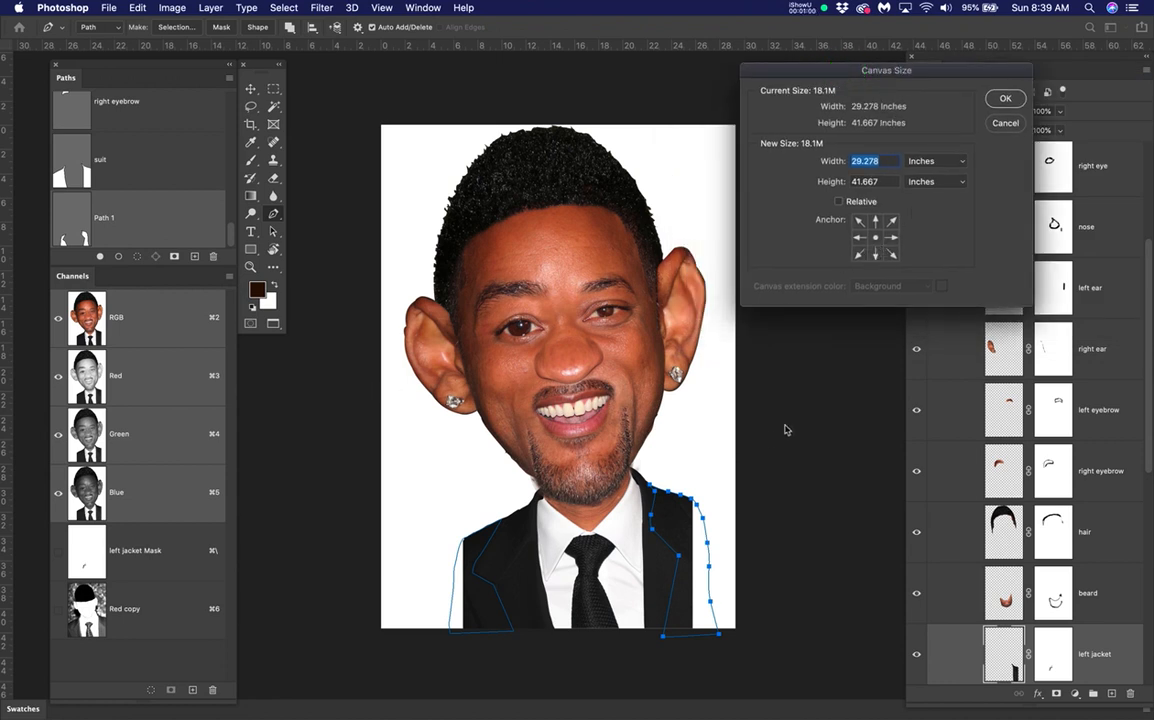
pyautogui.click(876, 256)
# Step: Enlarge the canvas to 36 inches wide and 45 inches high
pyautogui.doubleClick(856, 162)
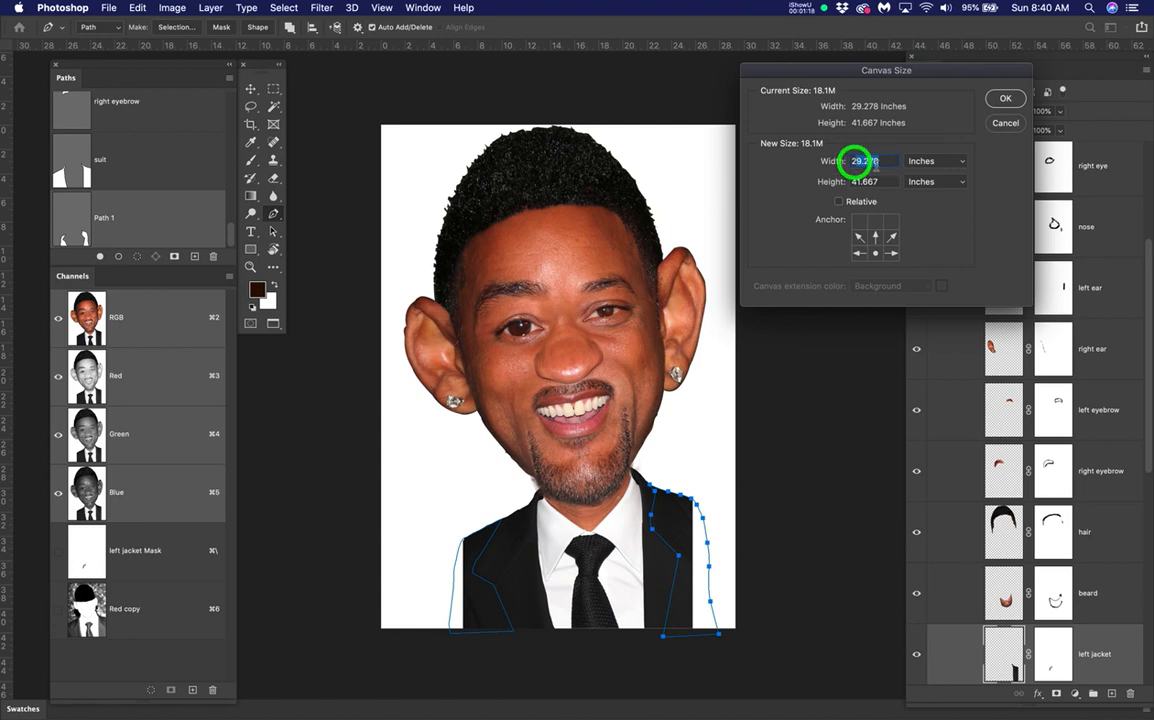
pyautogui.moveTo(881, 161); pyautogui.dragTo(850, 165)
pyautogui.write('36')
pyautogui.doubleClick(860, 181)
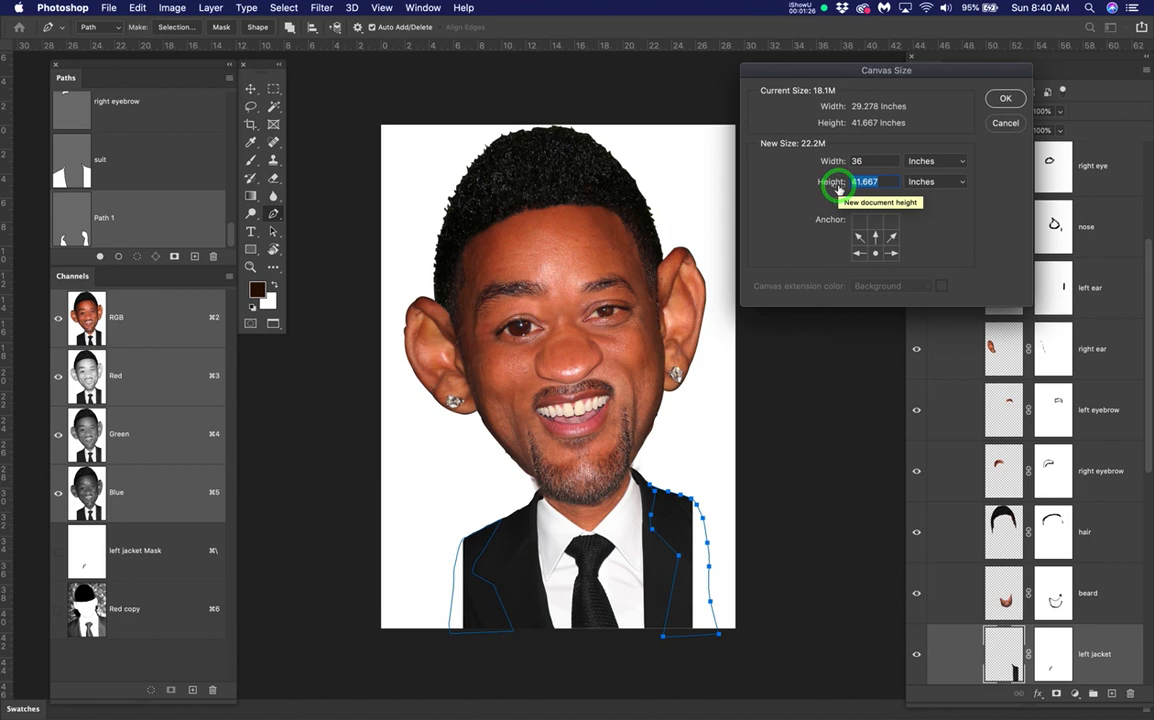
pyautogui.write('45')
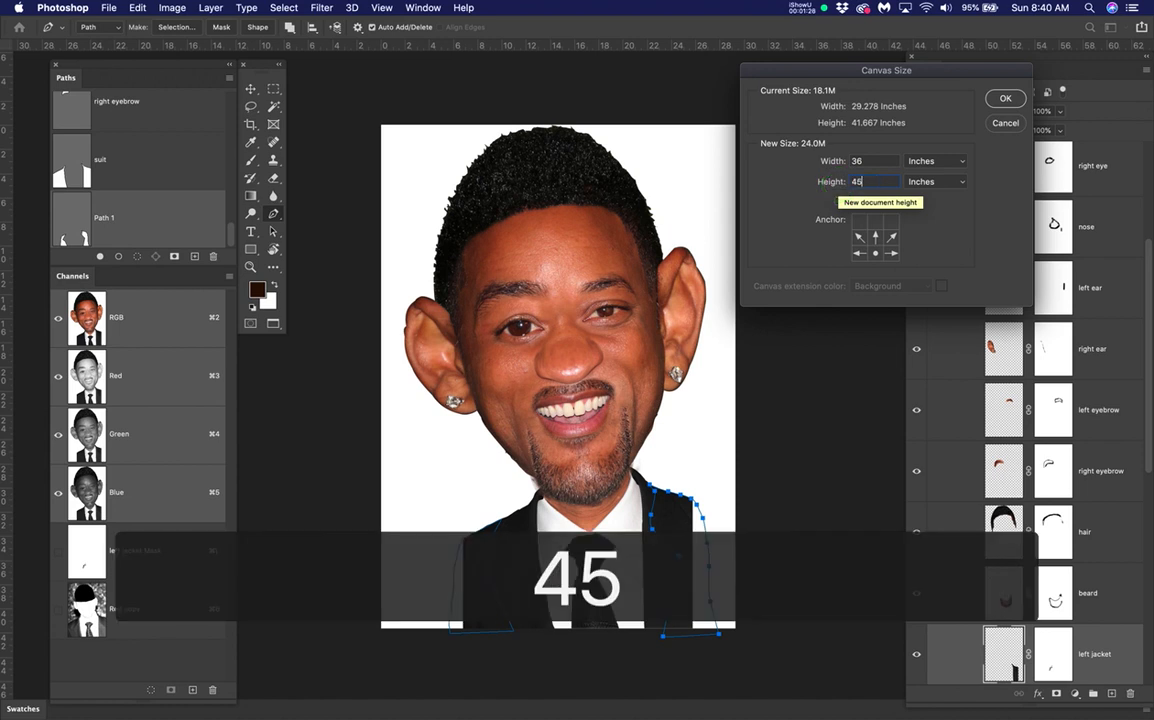
pyautogui.press('Return')
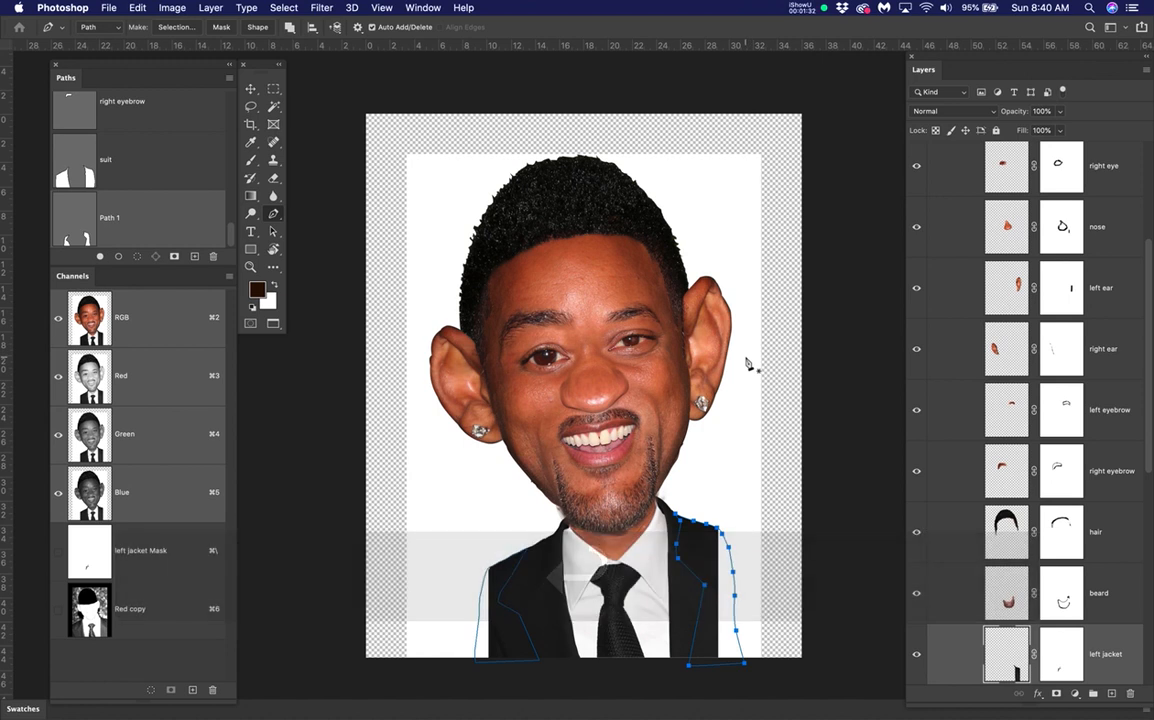
# Step: Fill Layer 1 with white so that it covers the whole enlarged canvas
pyautogui.scroll(-2, 745, 363)
pyautogui.scroll(-1, 745, 363)
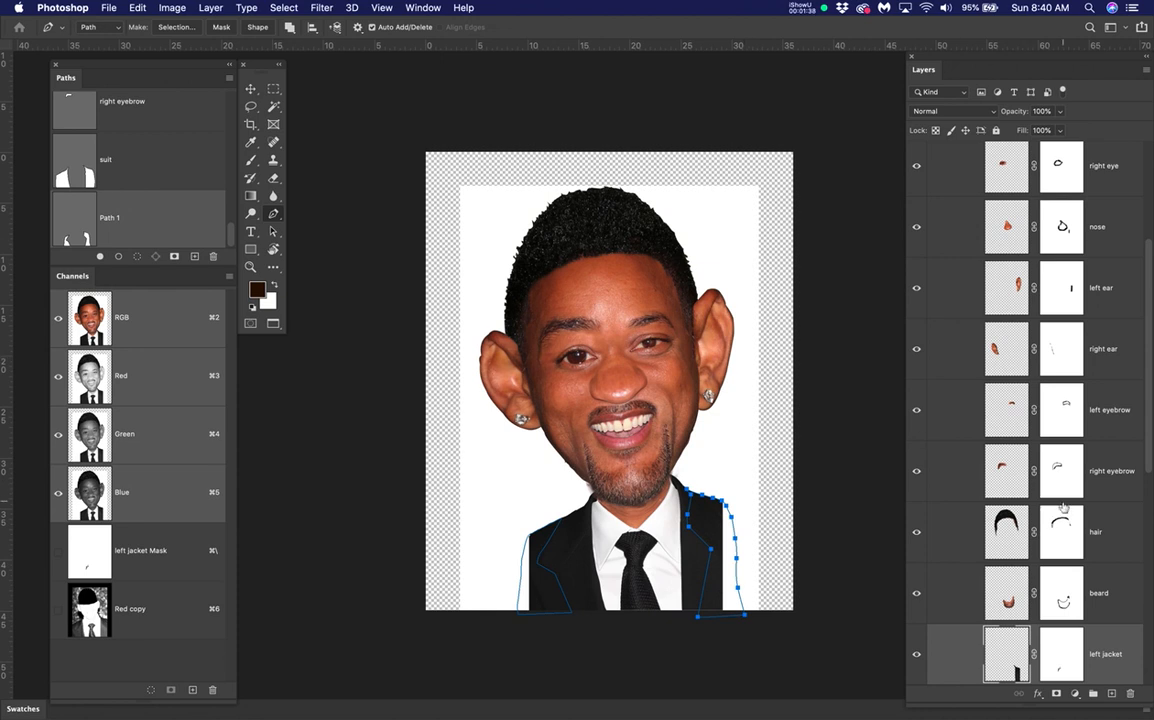
pyautogui.scroll(-5, 1117, 511)
pyautogui.scroll(-4, 1149, 505)
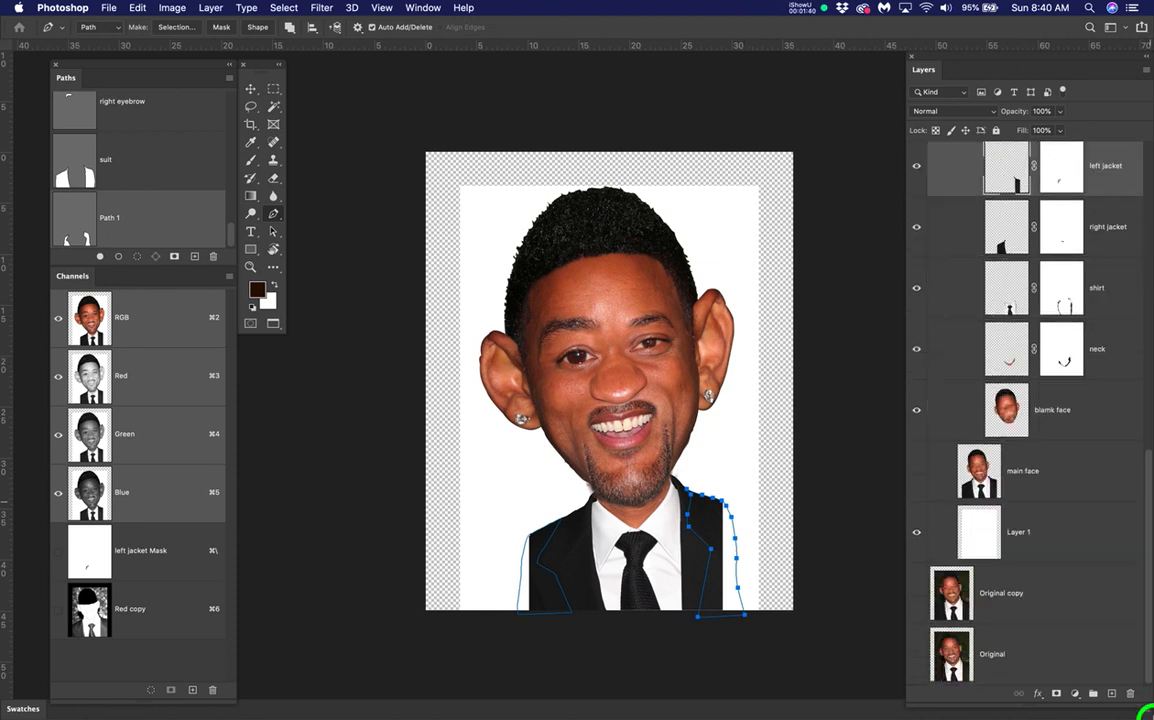
pyautogui.click(1038, 531)
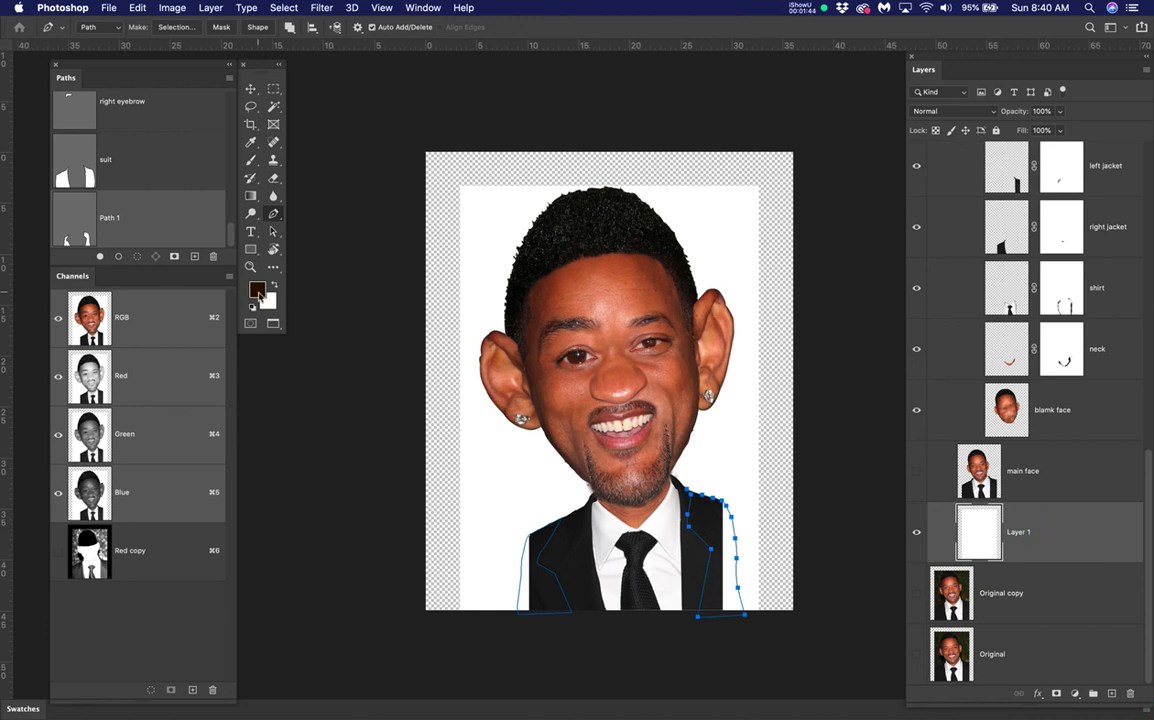
pyautogui.click(258, 291)
pyautogui.click(703, 186)
pyautogui.press('x')
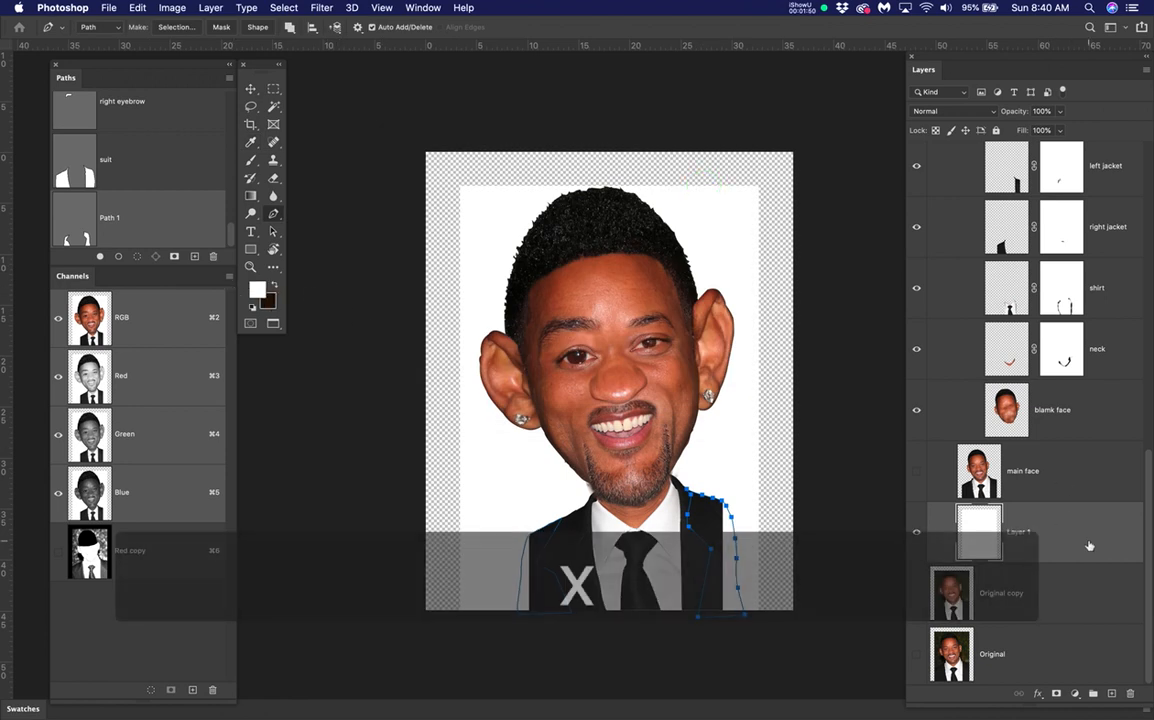
pyautogui.hotkey('alt', 'BackSpace')
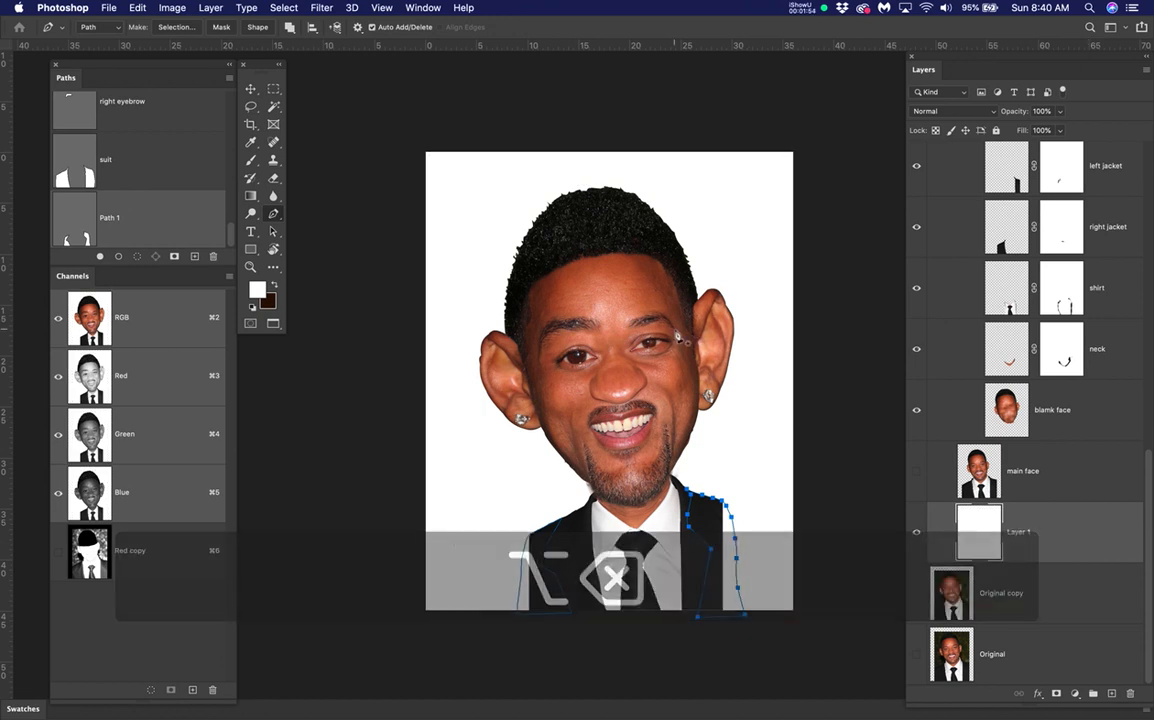
# Step: Save the layered document as a new Photoshop file, adding "Edited" to the end of the current file name
pyautogui.press('super+s')
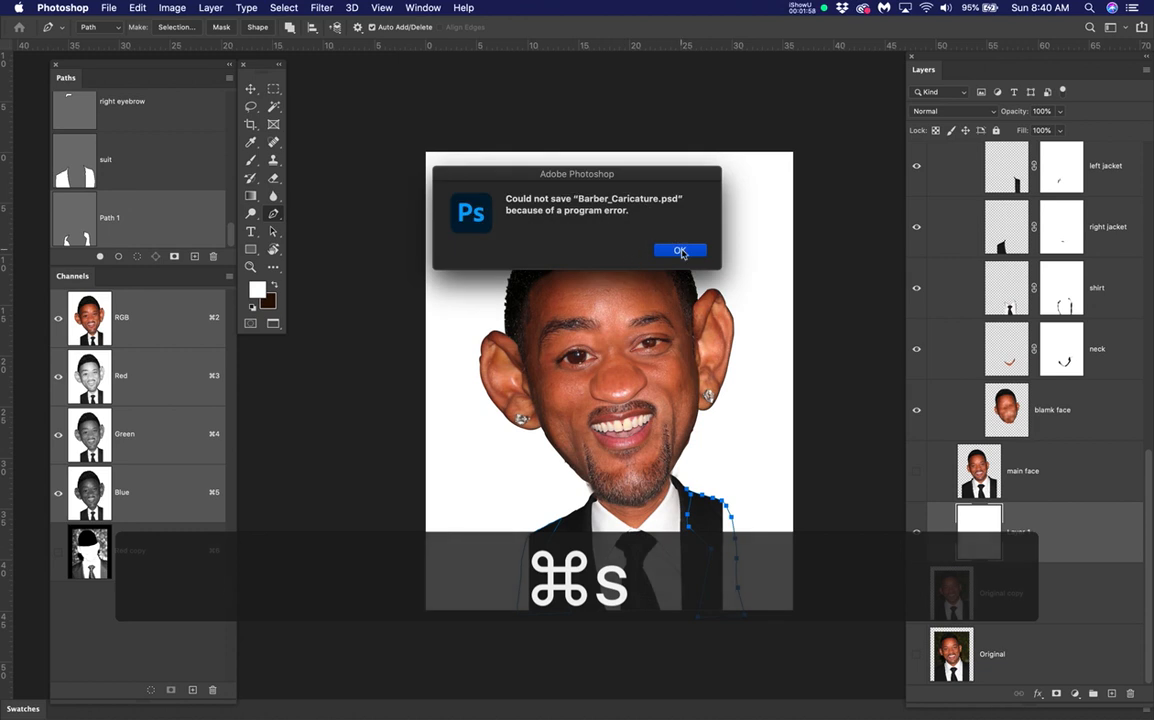
pyautogui.click(681, 251)
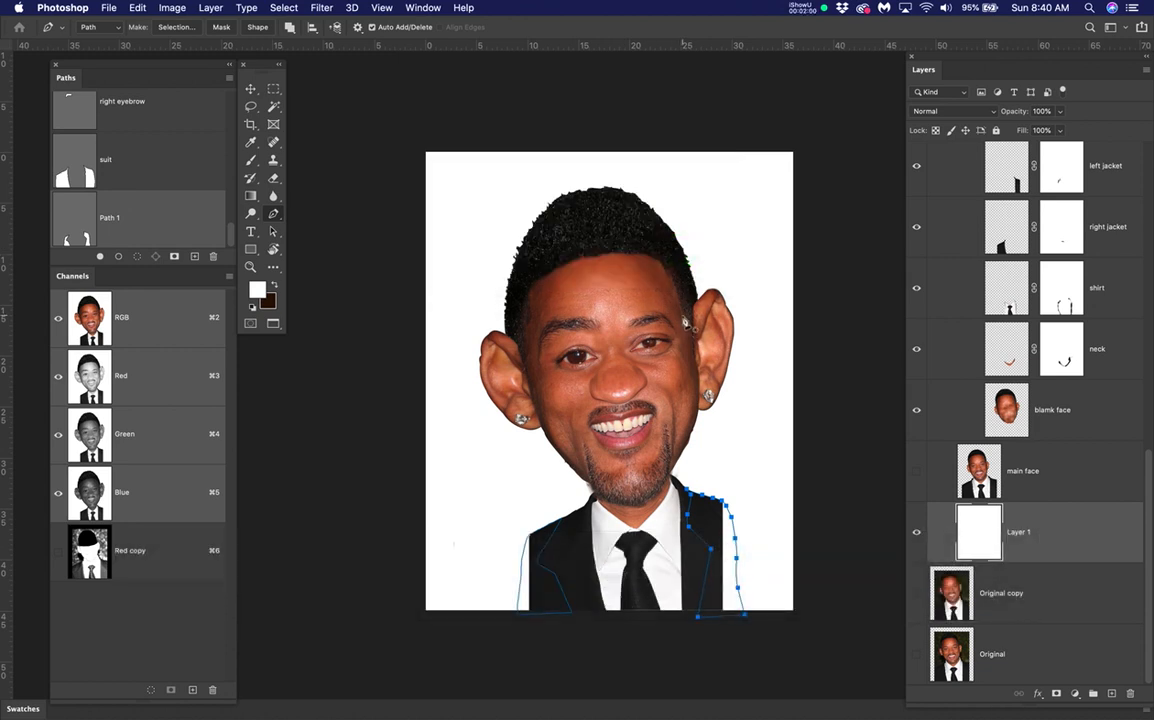
pyautogui.press('super+shift+s')
pyautogui.click(657, 493)
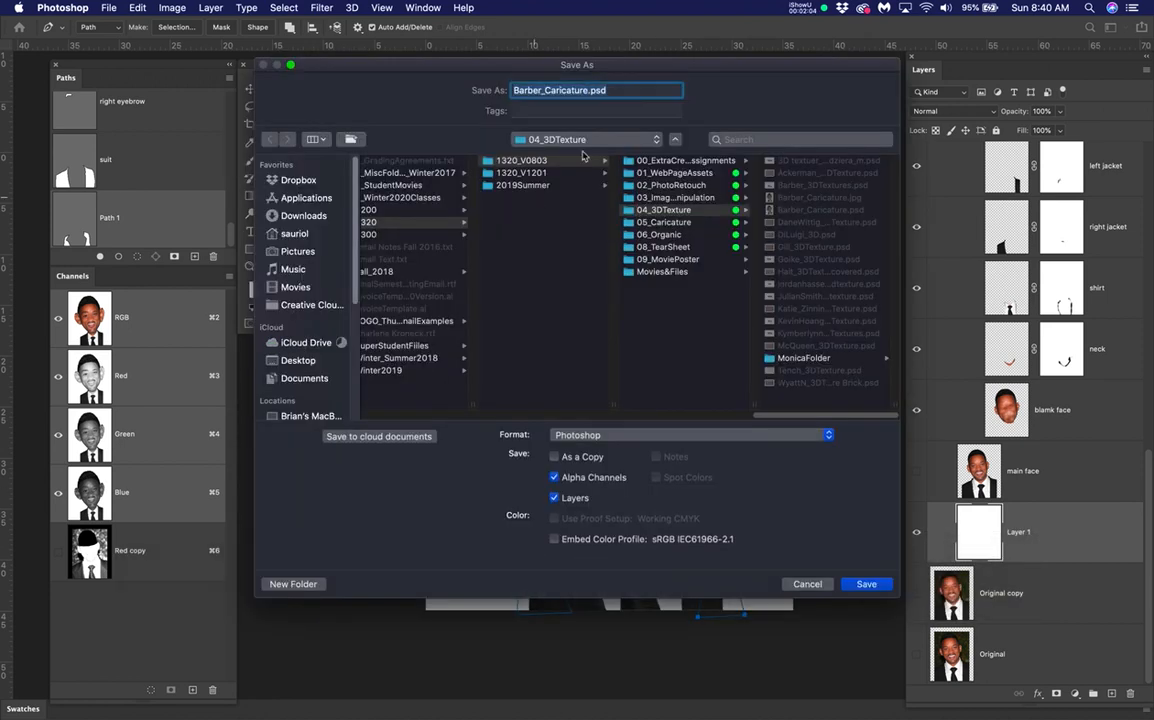
pyautogui.click(590, 90)
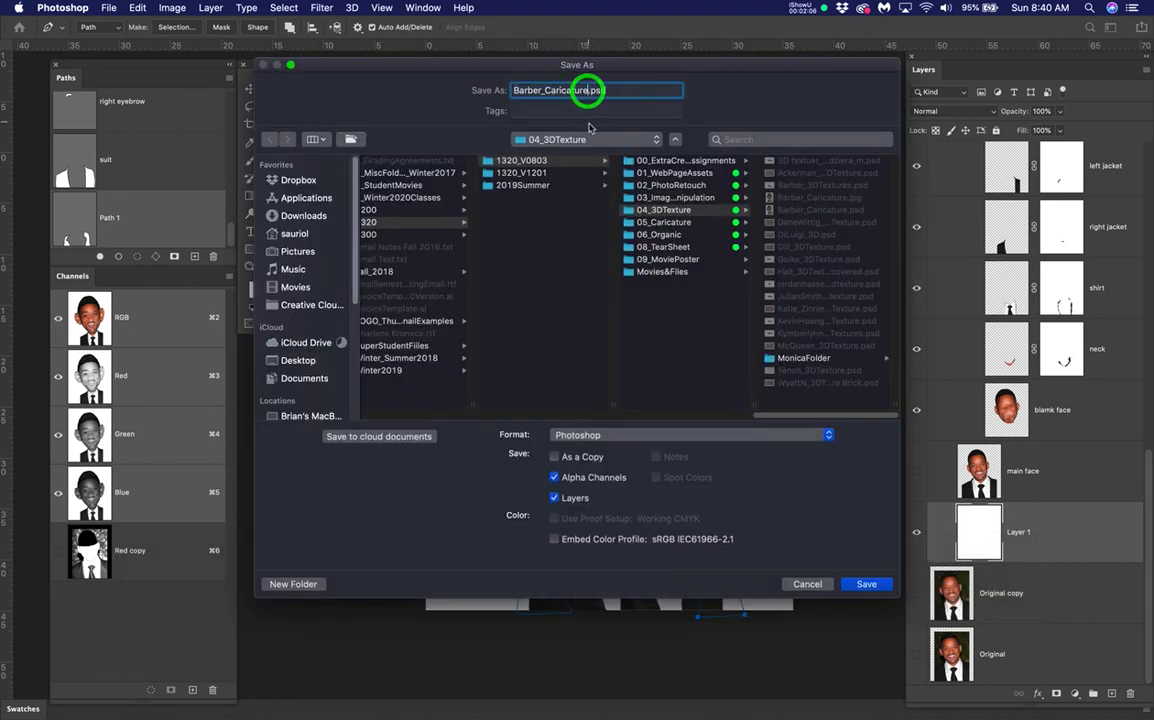
pyautogui.write('Edited')
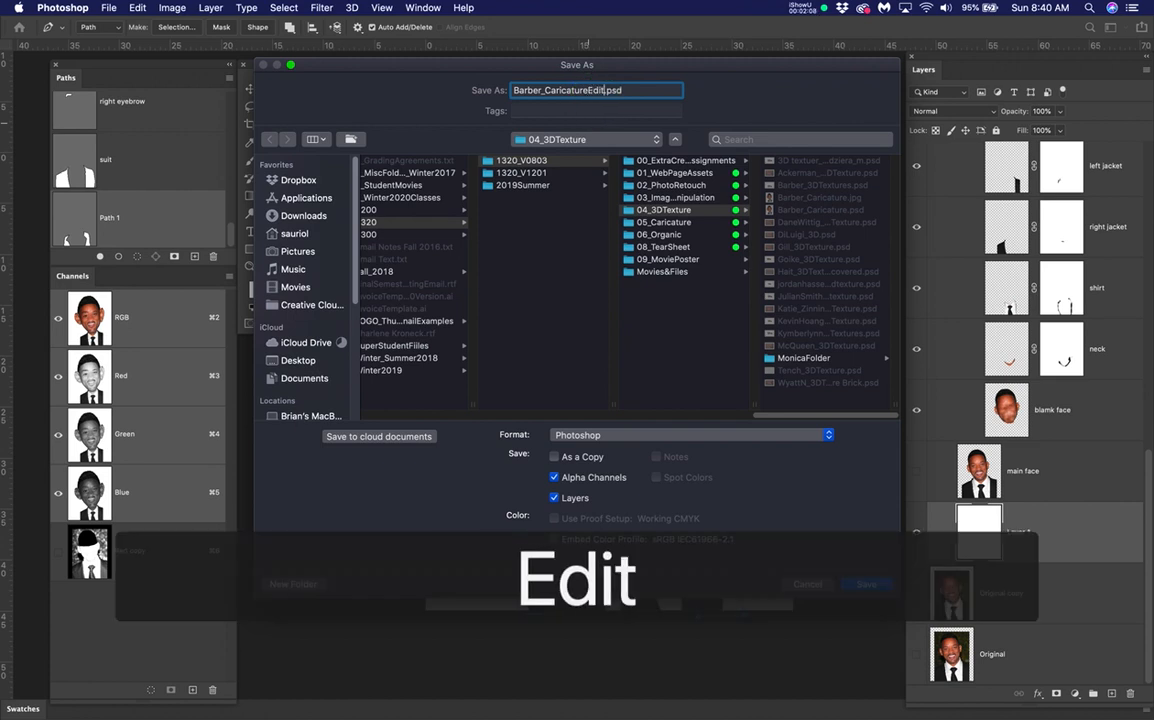
pyautogui.press('Return')
pyautogui.press('Return')
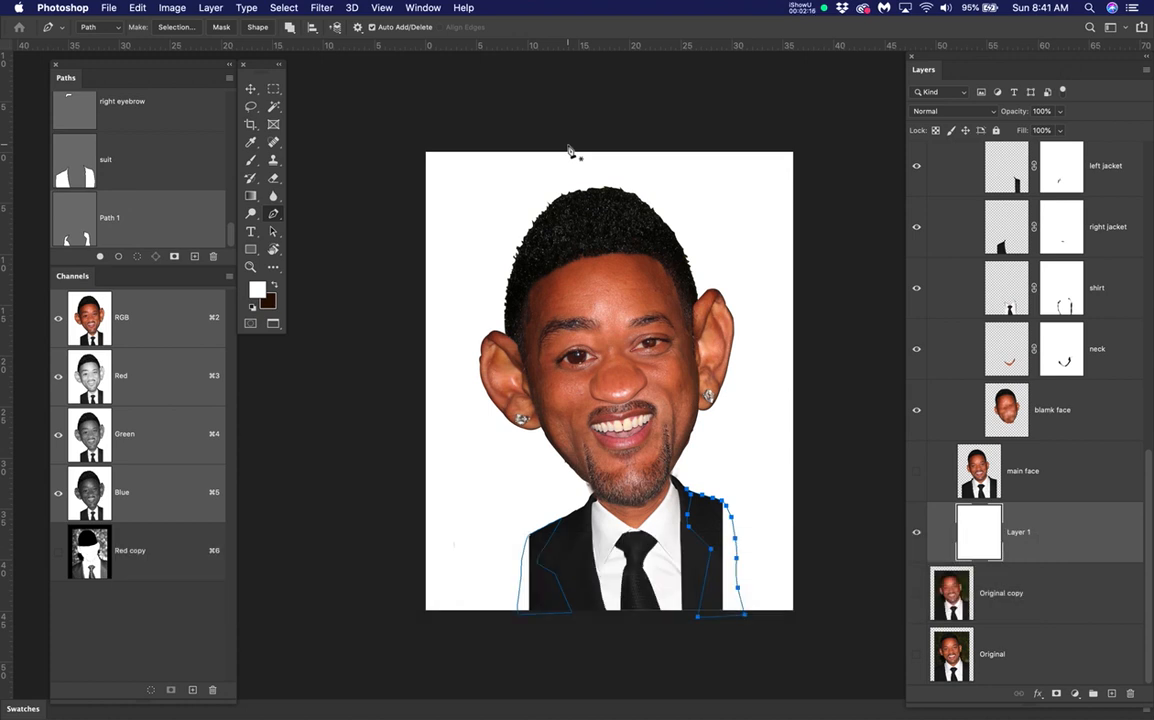
# Step: Duplicate the Background layer of the night skyline image 193053.jpg into the edited caricature document and close the skyline image
pyautogui.scroll(2, 597, 220)
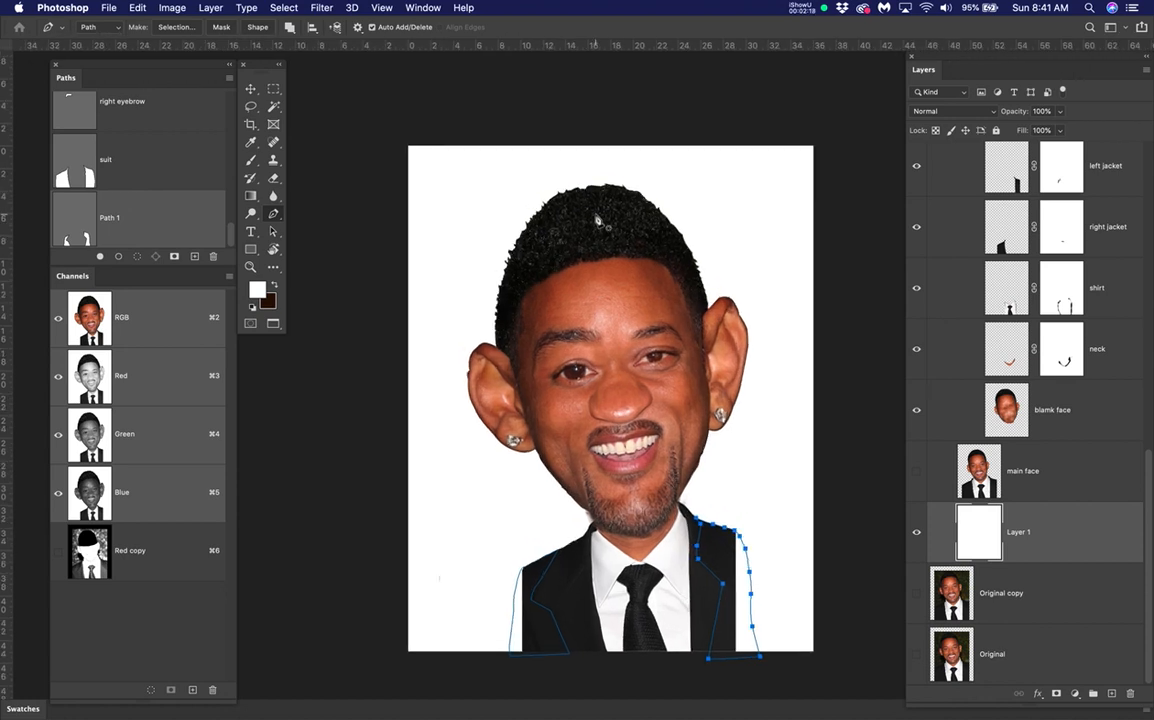
pyautogui.moveTo(582, 247); pyautogui.dragTo(569, 232)
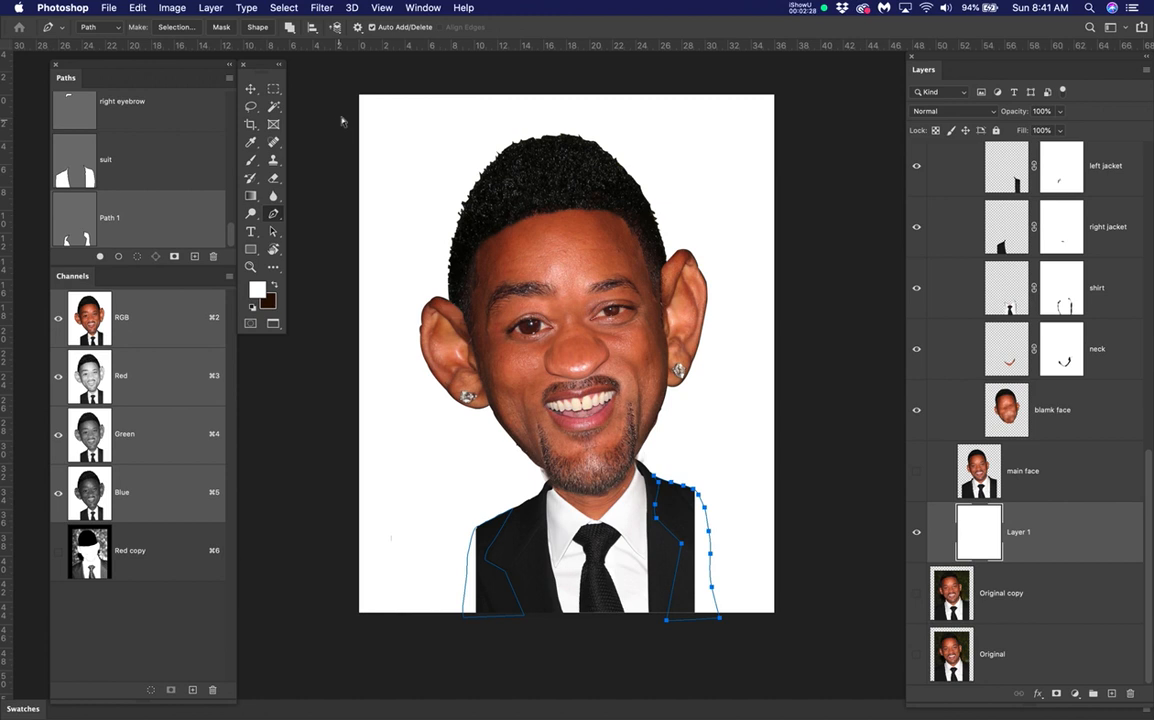
pyautogui.press('super+grave')
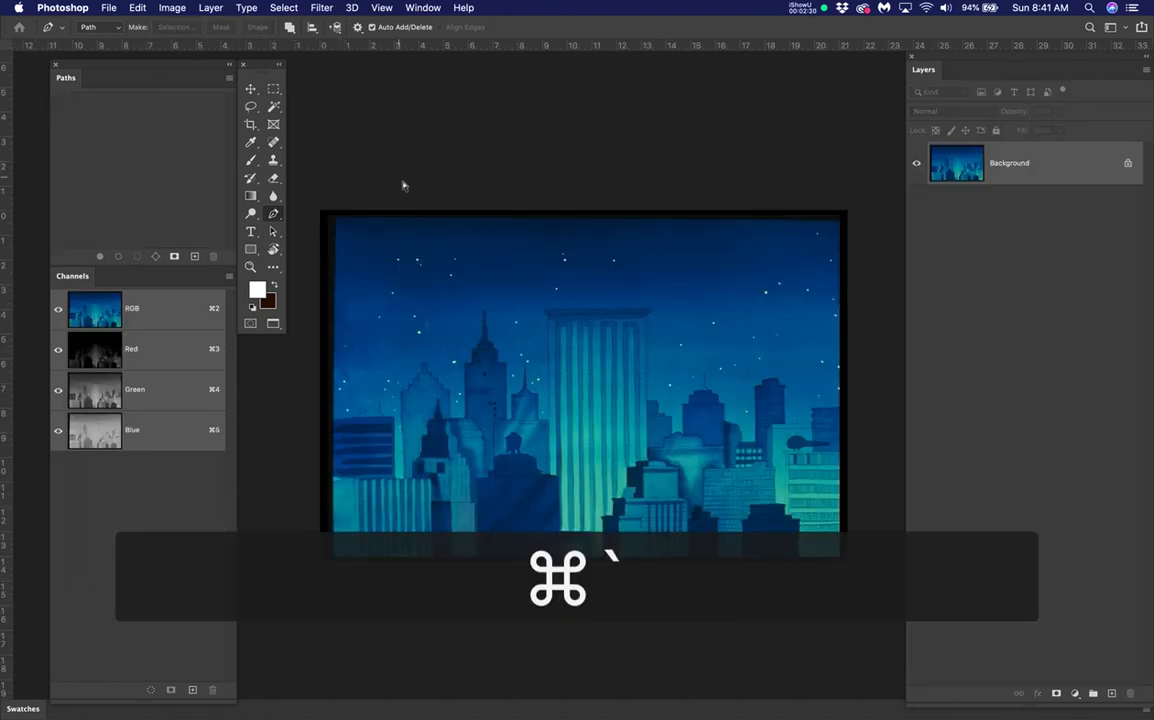
pyautogui.rightClick(1051, 161)
pyautogui.click(1012, 186)
pyautogui.click(564, 356)
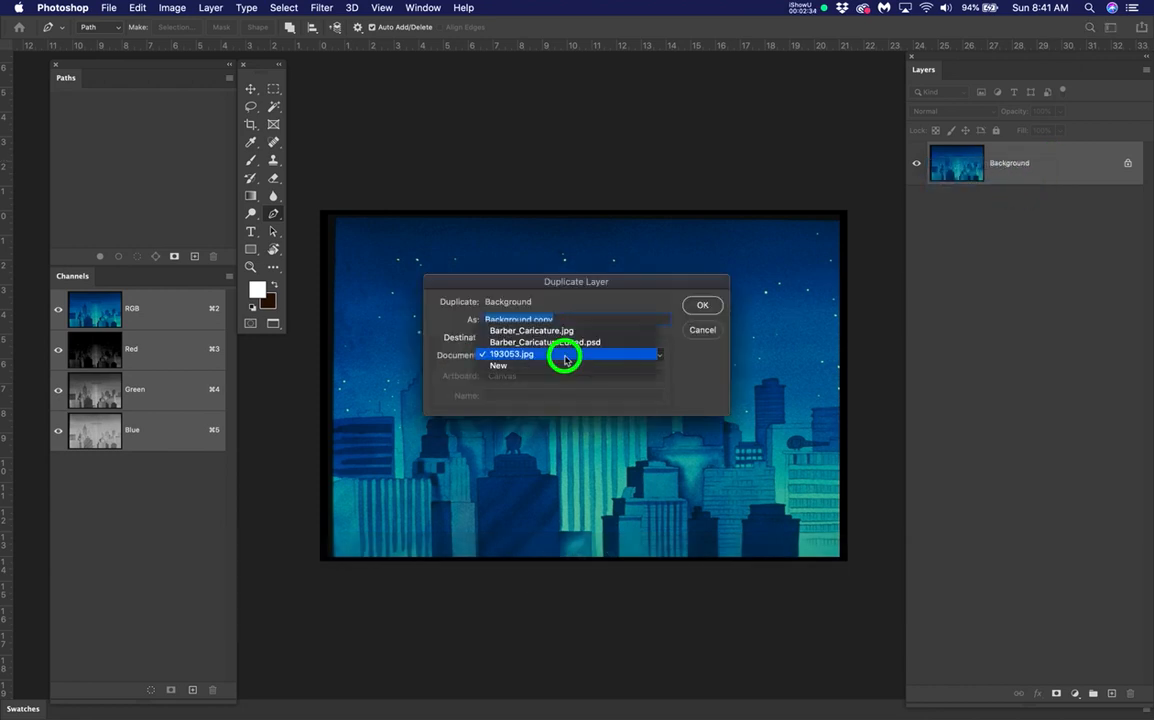
pyautogui.click(556, 343)
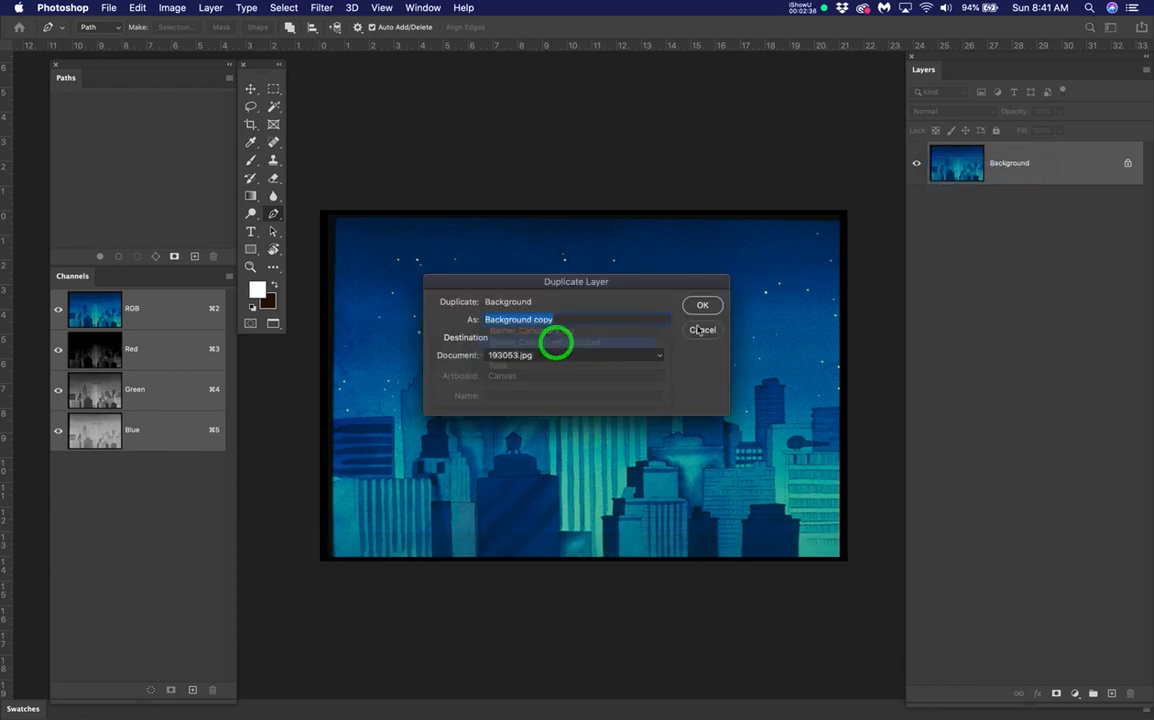
pyautogui.click(703, 306)
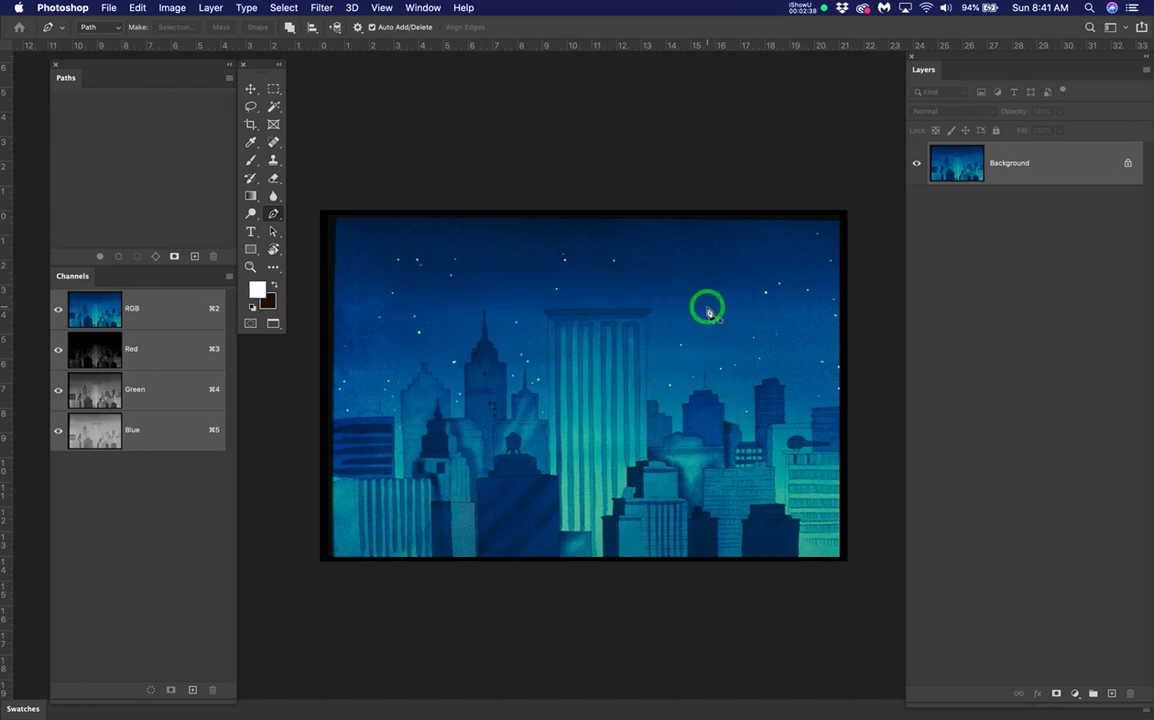
pyautogui.press('super+w')
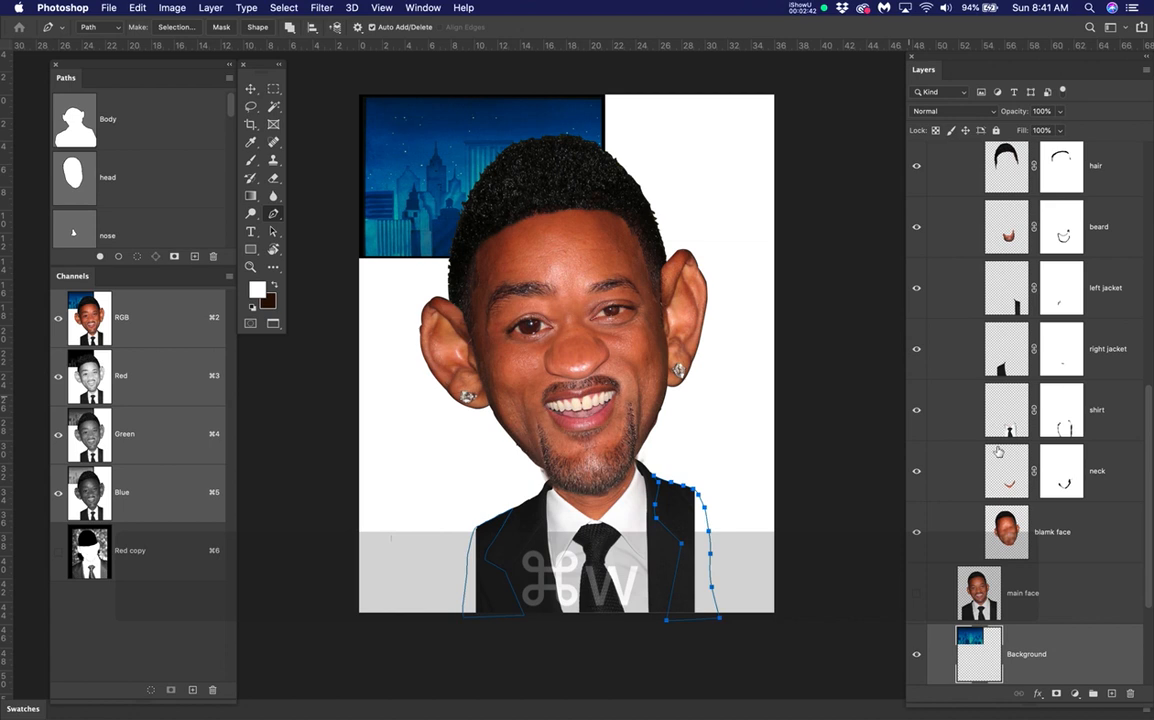
pyautogui.scroll(-3, 712, 425)
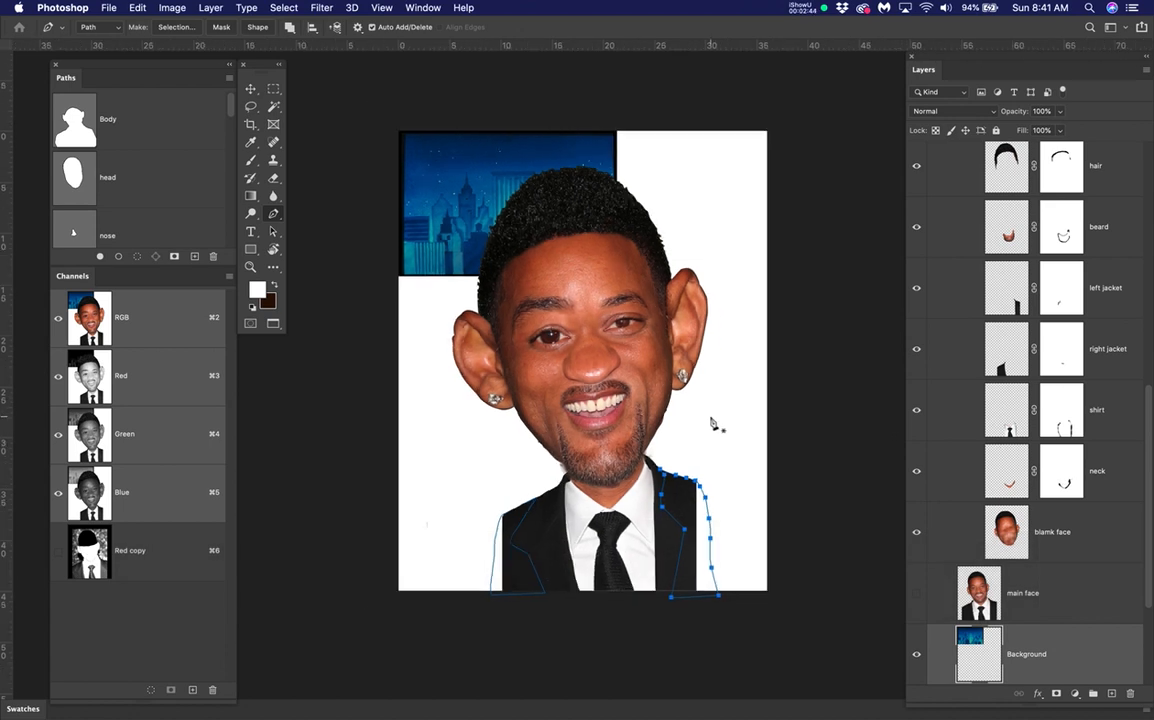
pyautogui.scroll(-1, 1030, 600)
pyautogui.scroll(-3, 1040, 600)
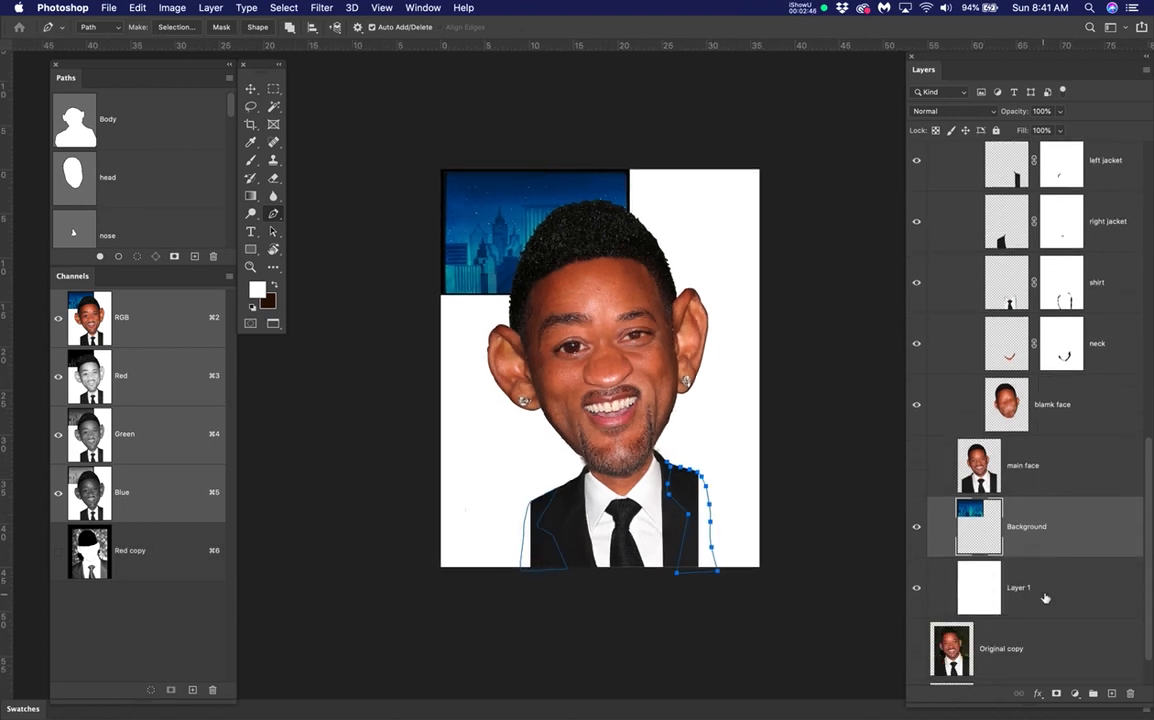
pyautogui.click(1066, 531)
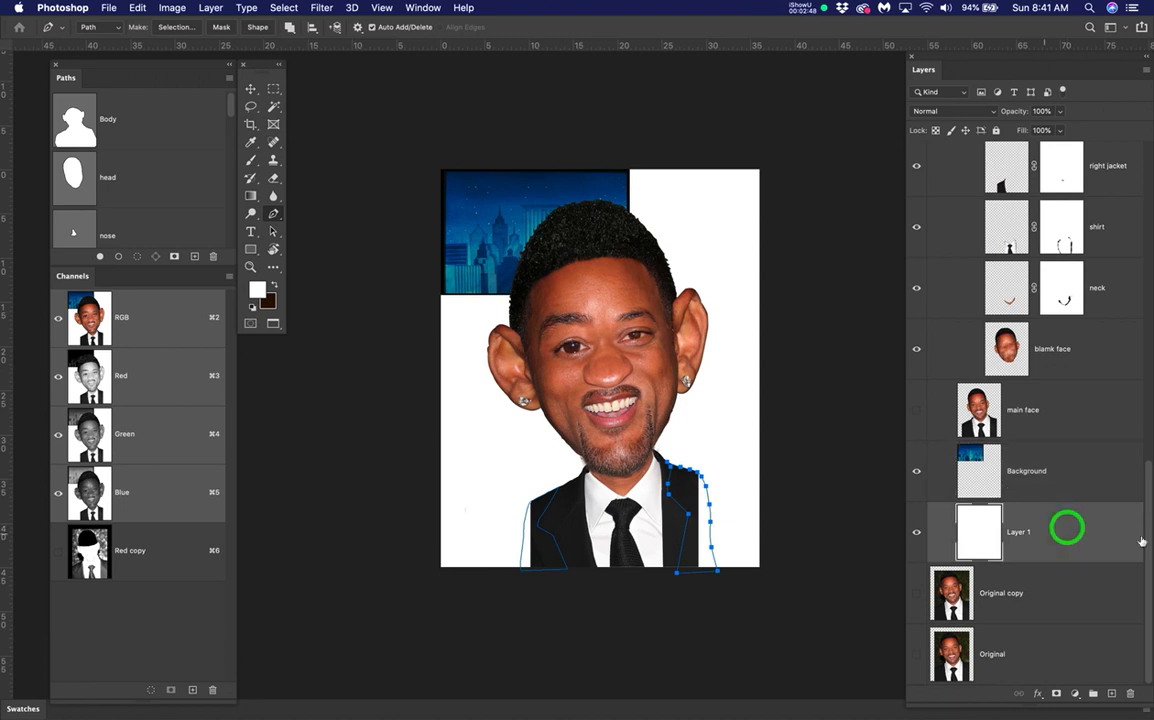
pyautogui.click(1075, 471)
pyautogui.moveTo(1023, 475); pyautogui.dragTo(1072, 471)
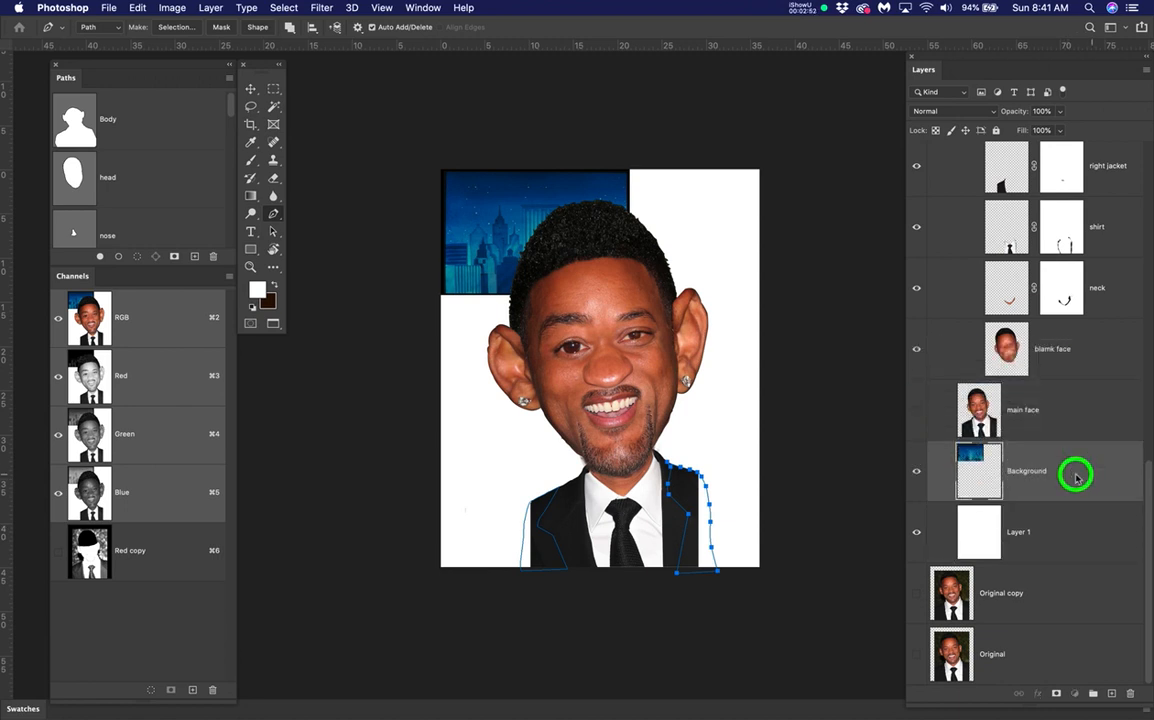
pyautogui.press('super+t')
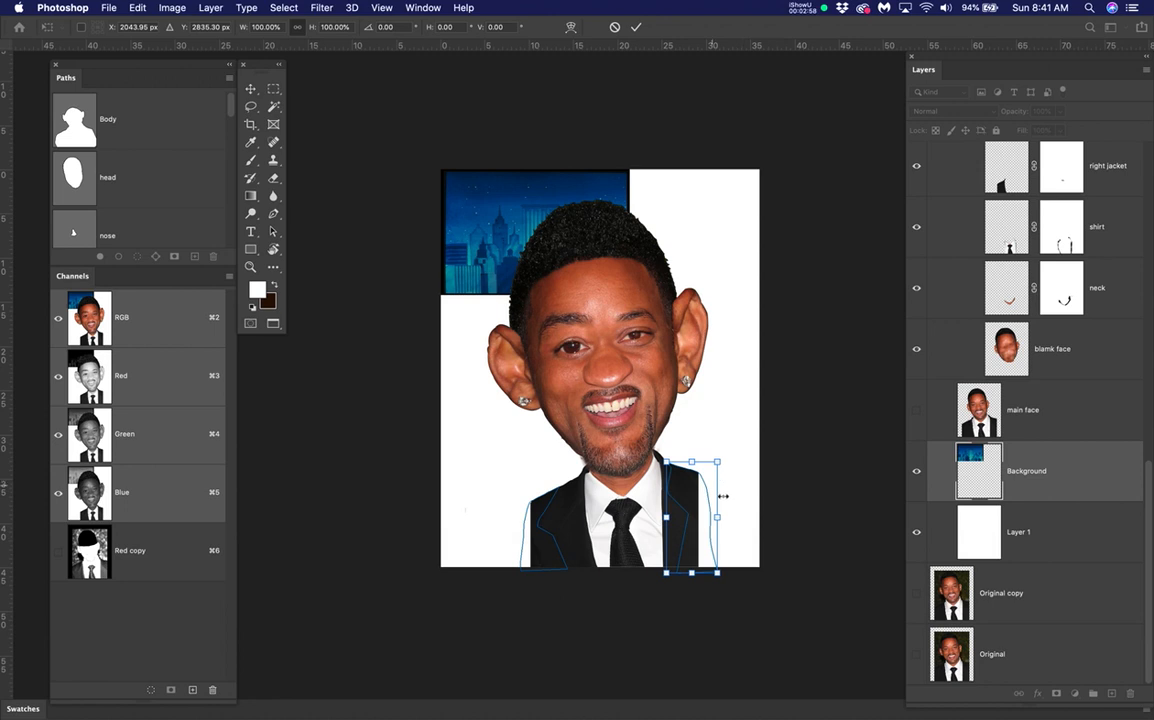
pyautogui.click(1100, 472)
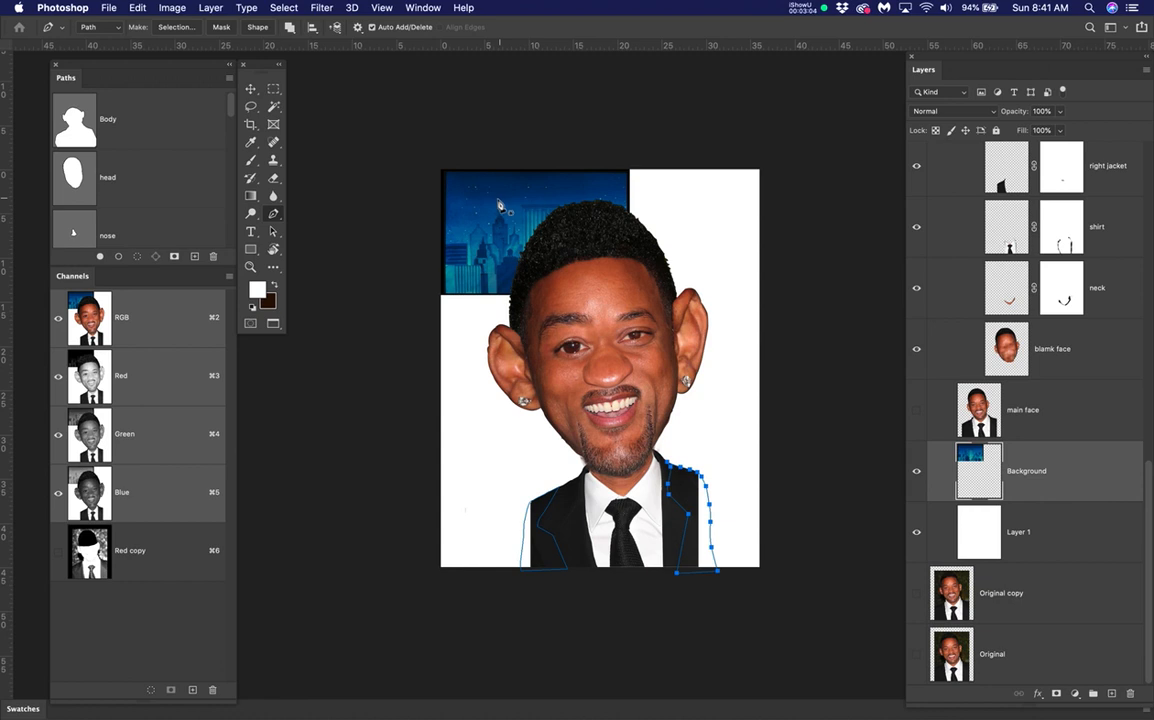
# Step: Deselect Path 1 and stretch the skyline Background layer to about 180% width and 343% height, covering the canvas slightly beyond all edges
pyautogui.moveTo(233, 108); pyautogui.dragTo(233, 255)
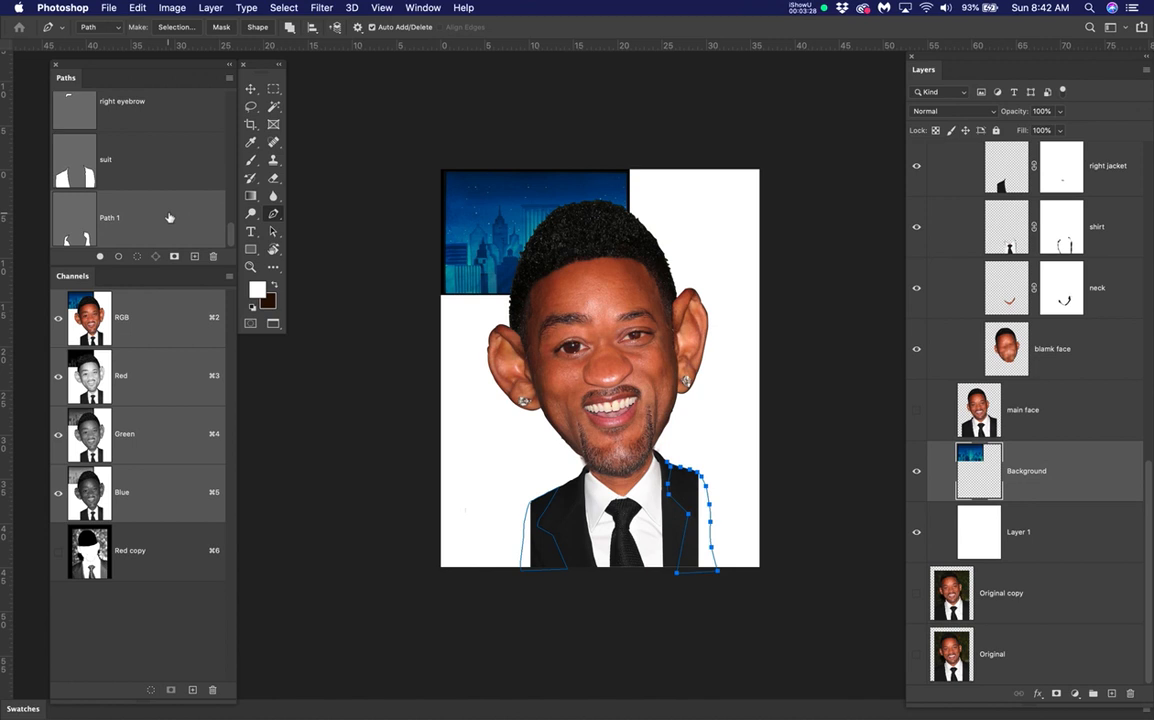
pyautogui.click(168, 216)
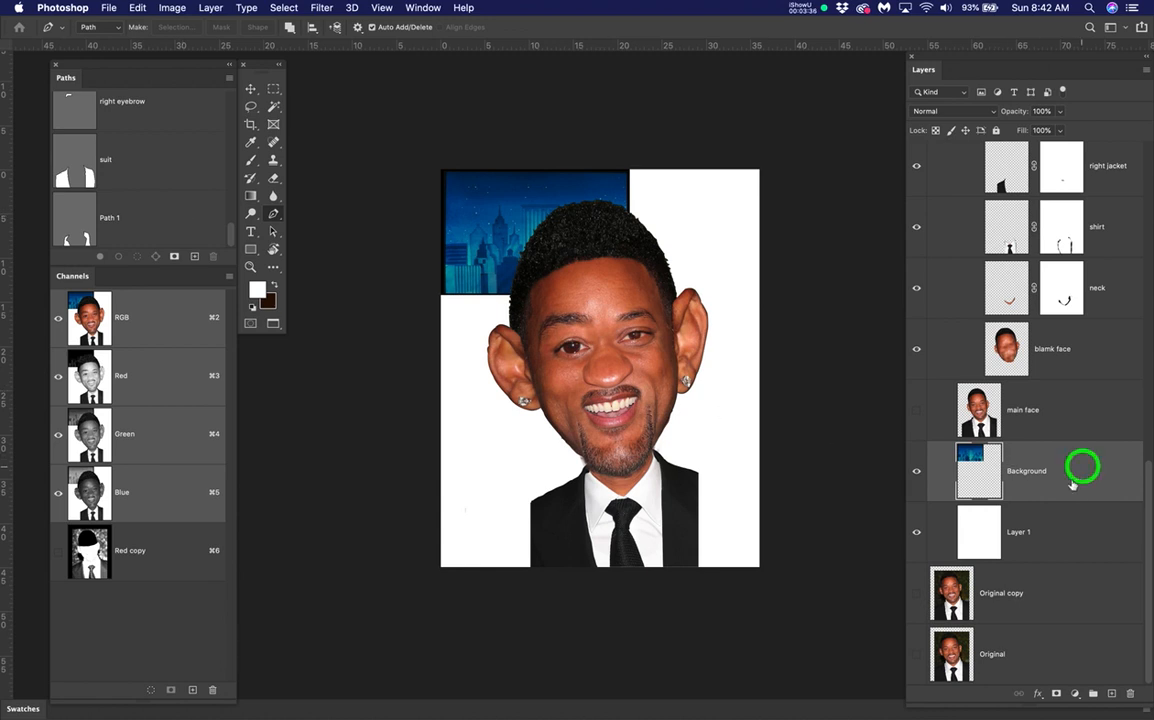
pyautogui.press('super+t')
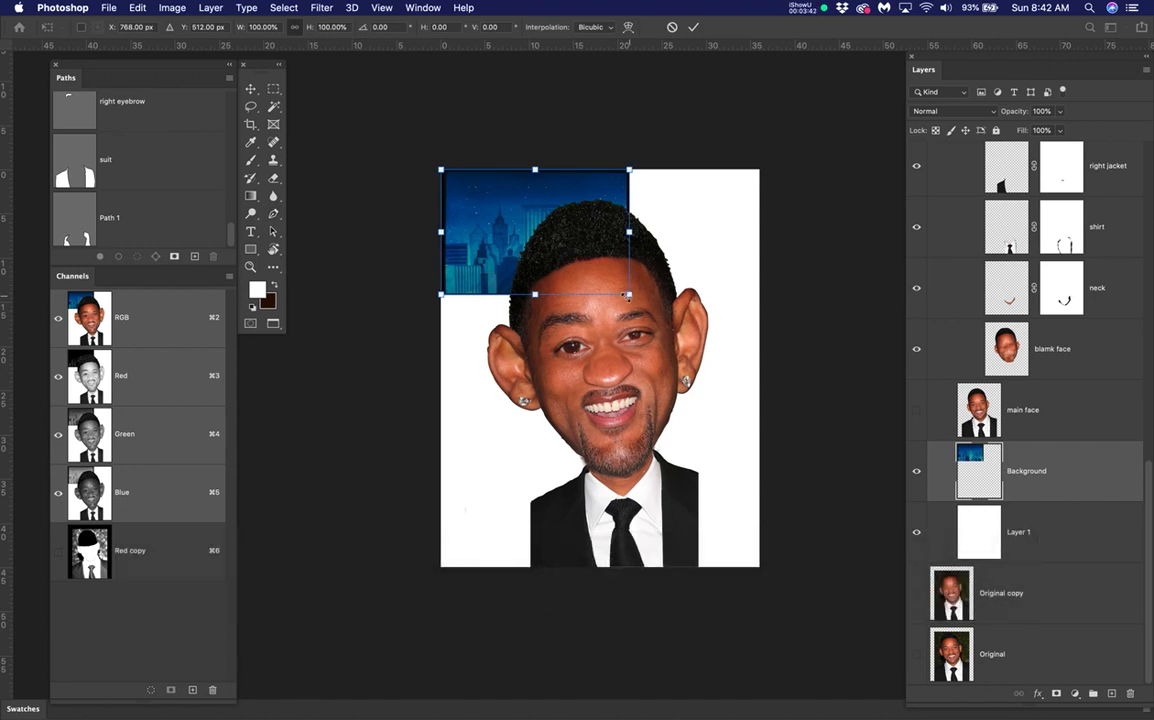
pyautogui.moveTo(629, 296); pyautogui.dragTo(768, 586)
pyautogui.moveTo(441, 170); pyautogui.dragTo(430, 157)
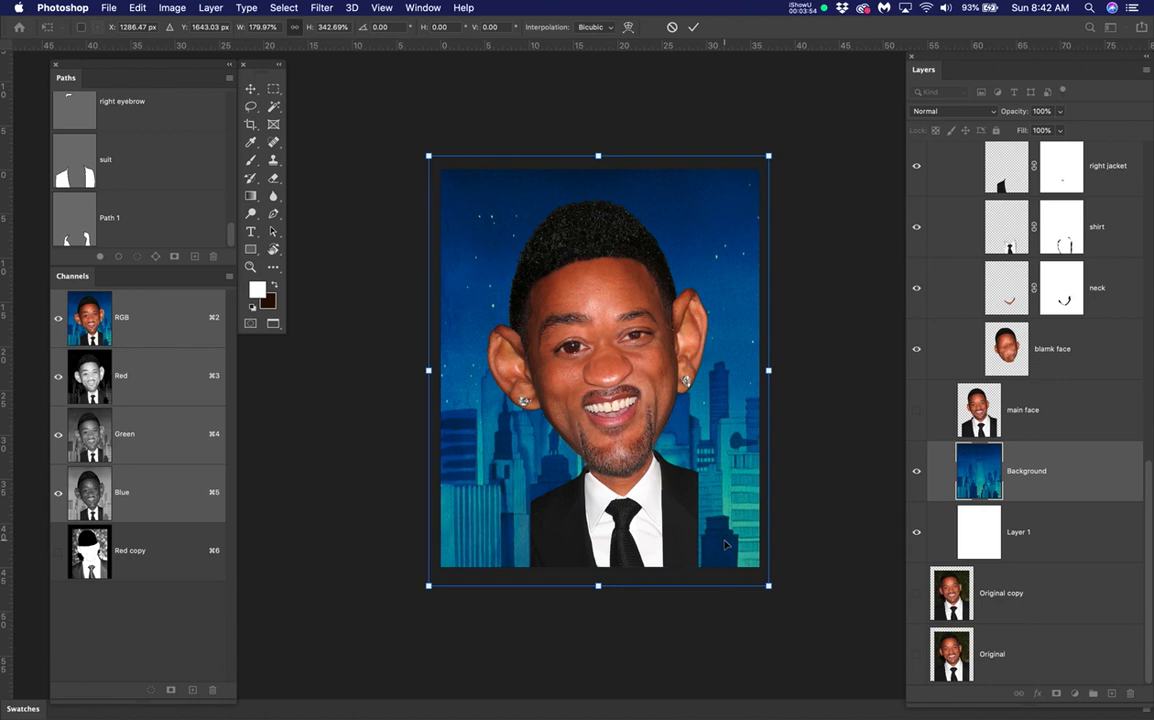
pyautogui.press('Return')
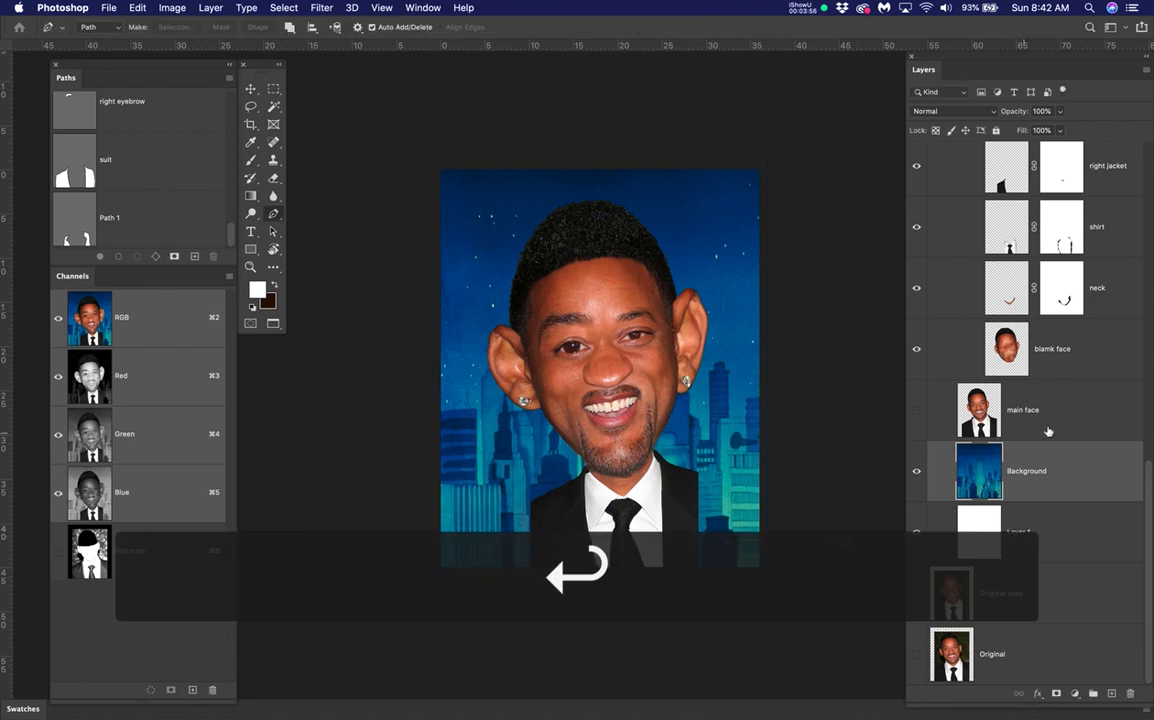
# Step: Target the left jacket layer, load Path 1 as a selection around the jacket sides, and hide the selection edges
pyautogui.scroll(5, 1005, 425)
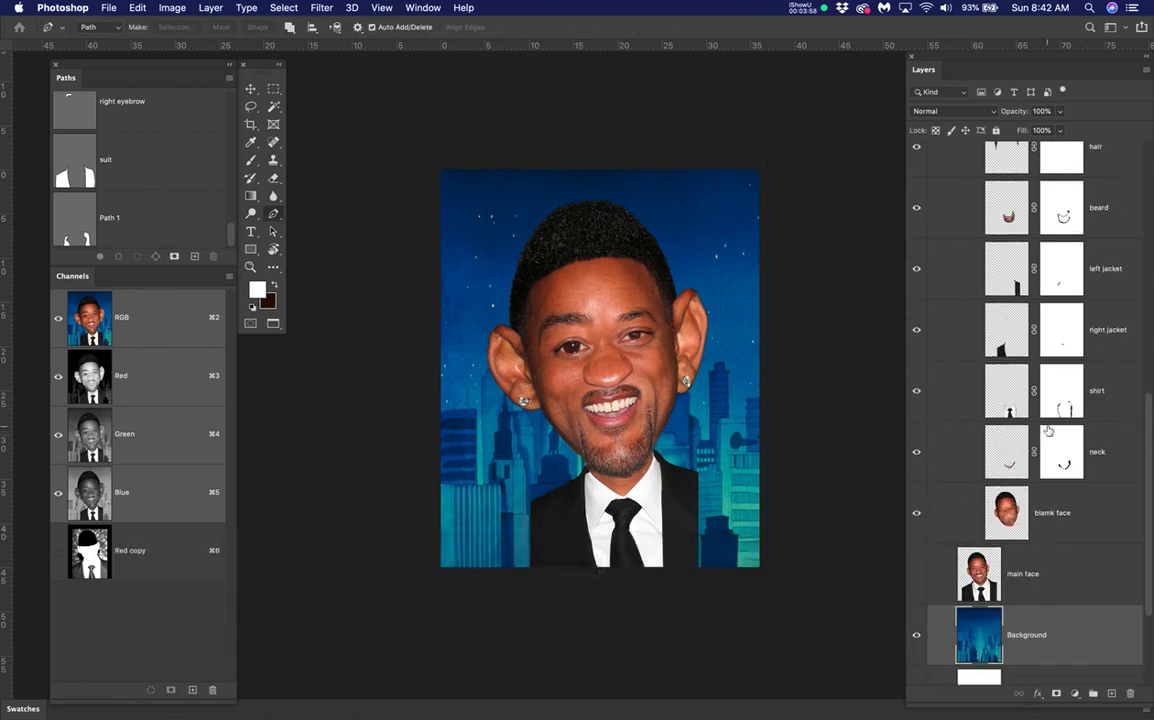
pyautogui.click(1108, 407)
pyautogui.click(1112, 346)
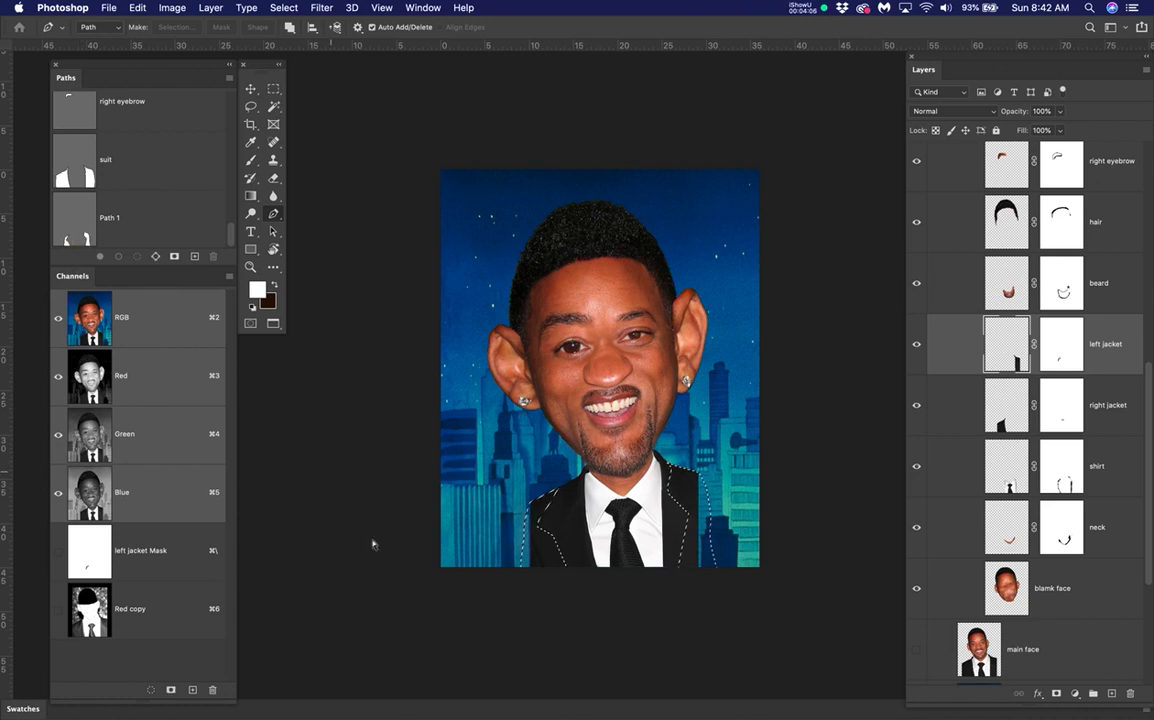
pyautogui.press('super+plus')
pyautogui.moveTo(622, 508); pyautogui.dragTo(608, 442)
pyautogui.scroll(2, 606, 480)
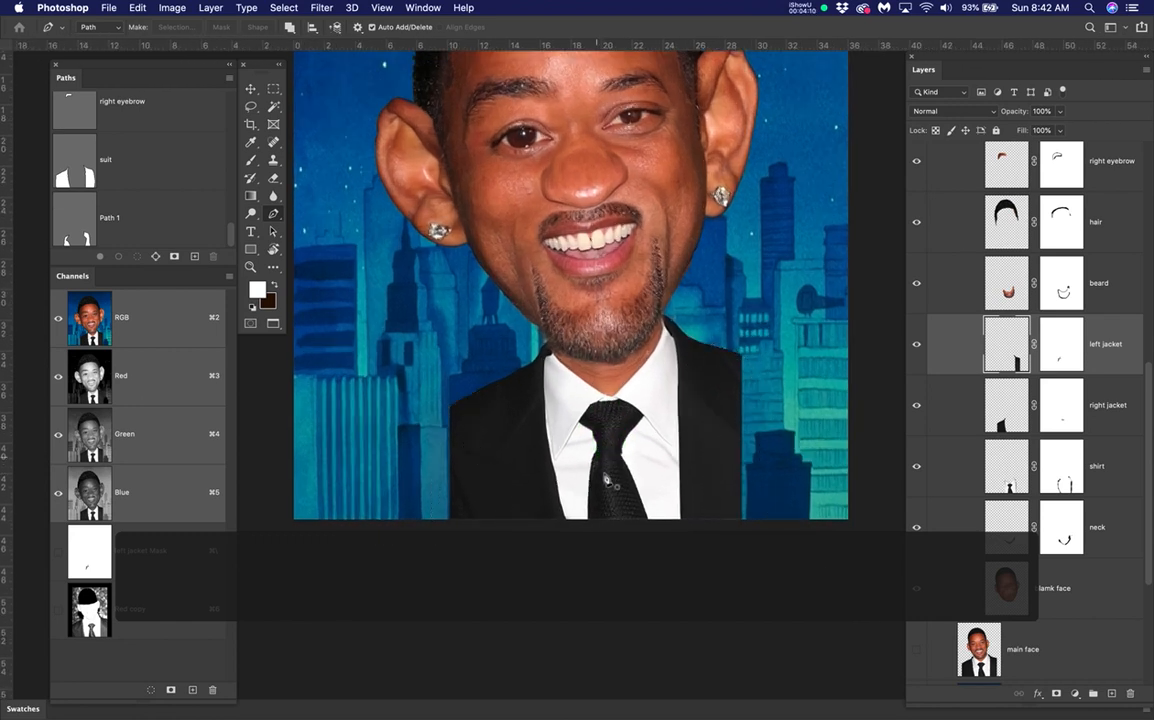
pyautogui.click(916, 343)
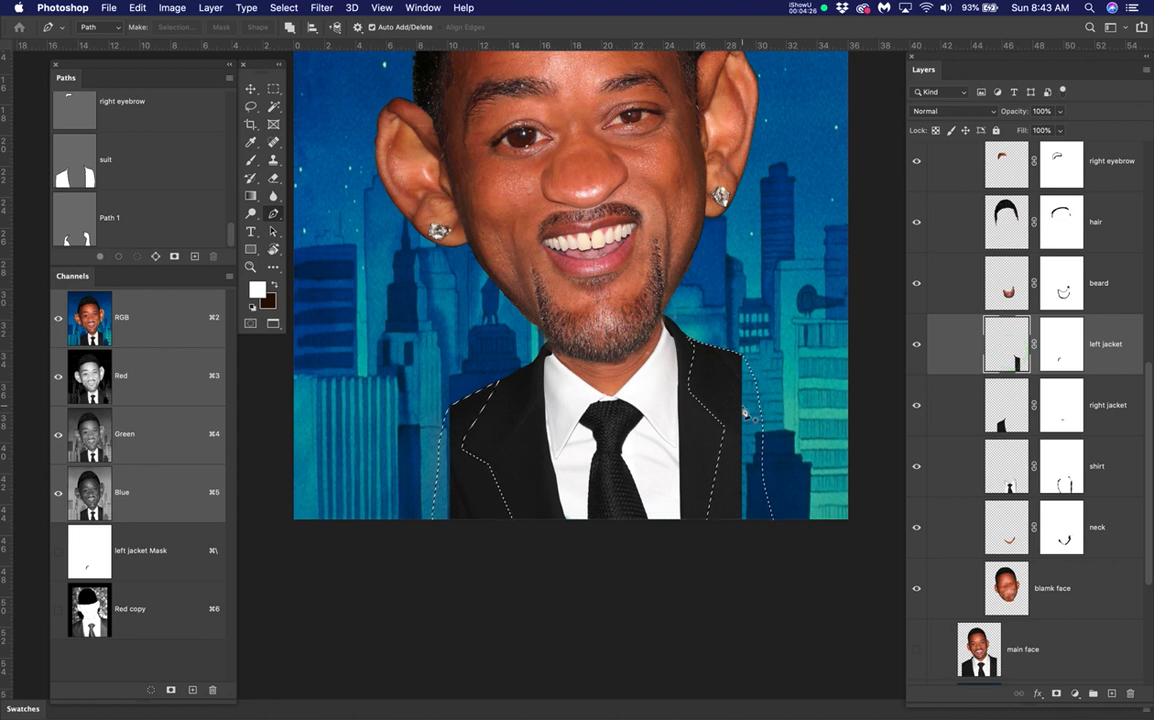
pyautogui.press('super+h')
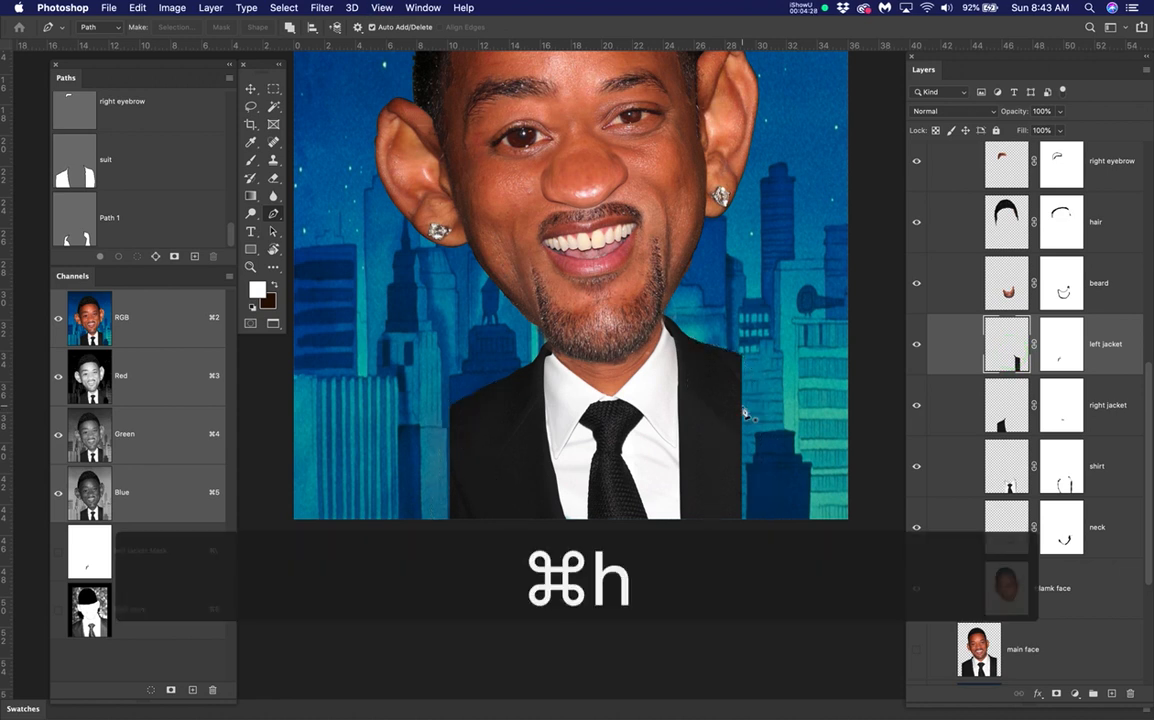
# Step: Sample the jacket's dark colour and paint the missing outer part of the left jacket with a 400 px brush within the selection
pyautogui.press('b')
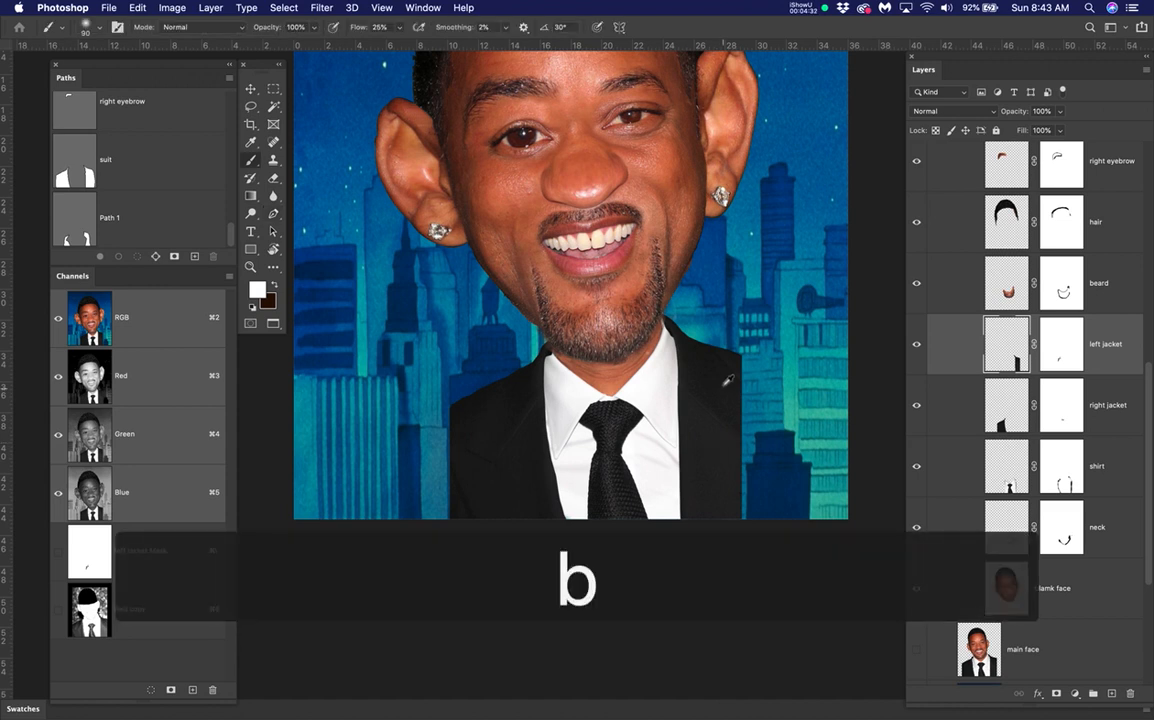
pyautogui.keyDown('alt'); pyautogui.click(726, 389); pyautogui.keyUp('alt')
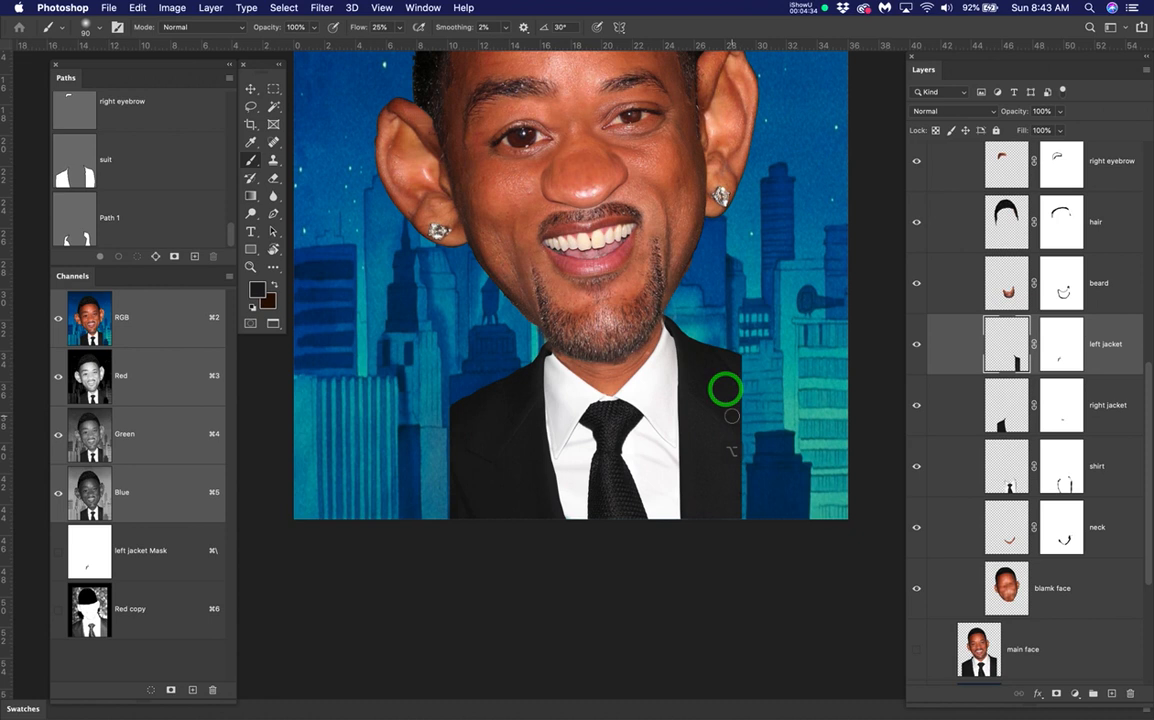
pyautogui.press(']')
pyautogui.press(']')
pyautogui.press(']')
pyautogui.press(']')
pyautogui.press(']')
pyautogui.press(']')
pyautogui.press(']')
pyautogui.press(']')
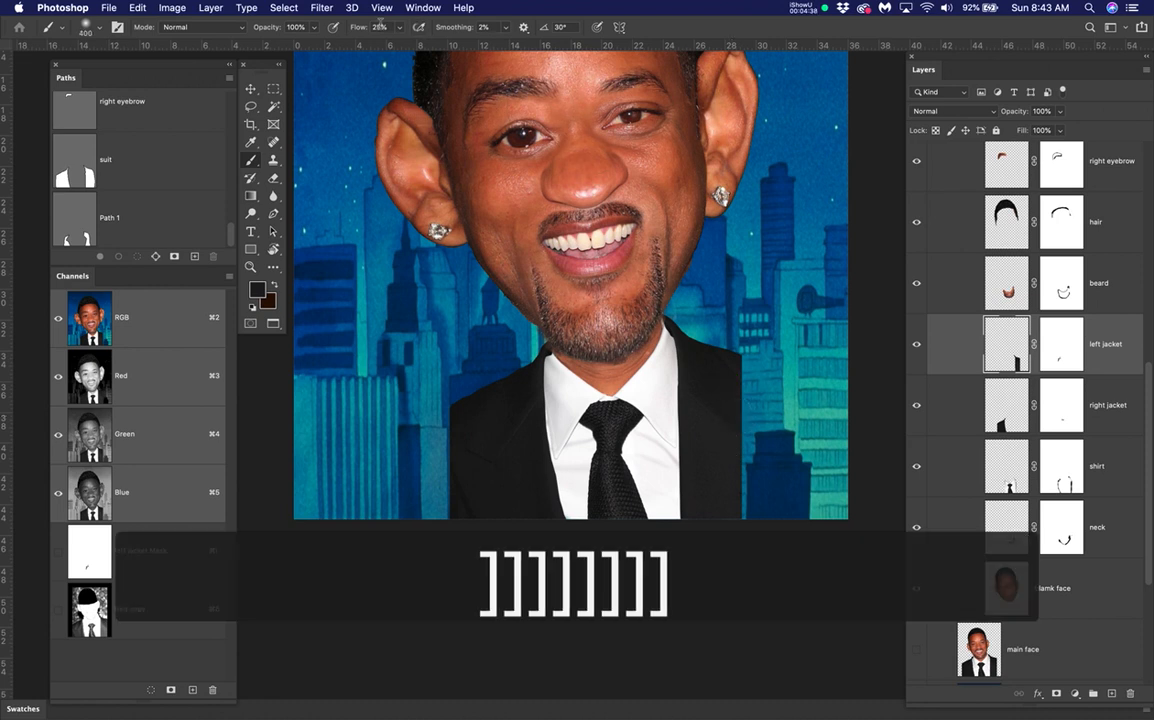
pyautogui.moveTo(757, 393)
pyautogui.mouseDown()
pyautogui.moveTo(766, 346)
pyautogui.moveTo(753, 352)
pyautogui.moveTo(756, 443)
pyautogui.moveTo(754, 406)
pyautogui.moveTo(756, 421)
pyautogui.moveTo(798, 430)
pyautogui.moveTo(802, 468)
pyautogui.moveTo(798, 401)
pyautogui.moveTo(757, 496)
pyautogui.moveTo(751, 485)
pyautogui.moveTo(769, 460)
pyautogui.moveTo(759, 516)
pyautogui.moveTo(731, 533)
pyautogui.moveTo(785, 471)
pyautogui.moveTo(776, 345)
pyautogui.moveTo(752, 408)
pyautogui.moveTo(775, 531)
pyautogui.mouseUp()
pyautogui.click(913, 347)
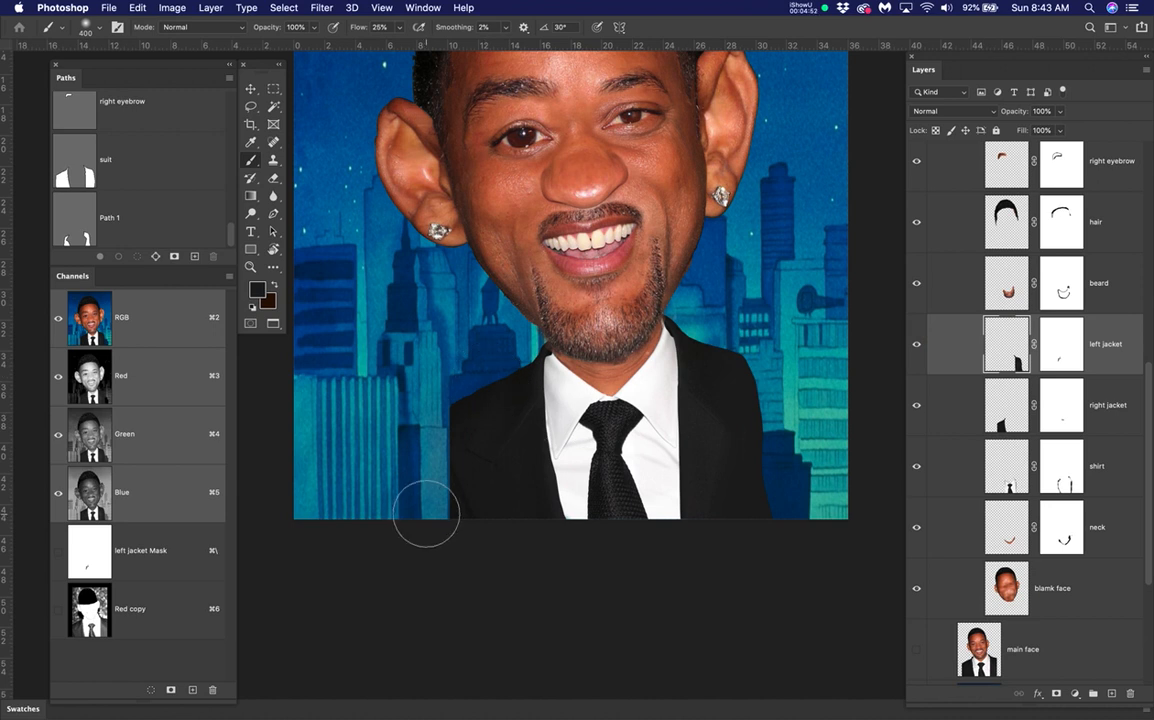
pyautogui.press('super+h')
pyautogui.press('super+h')
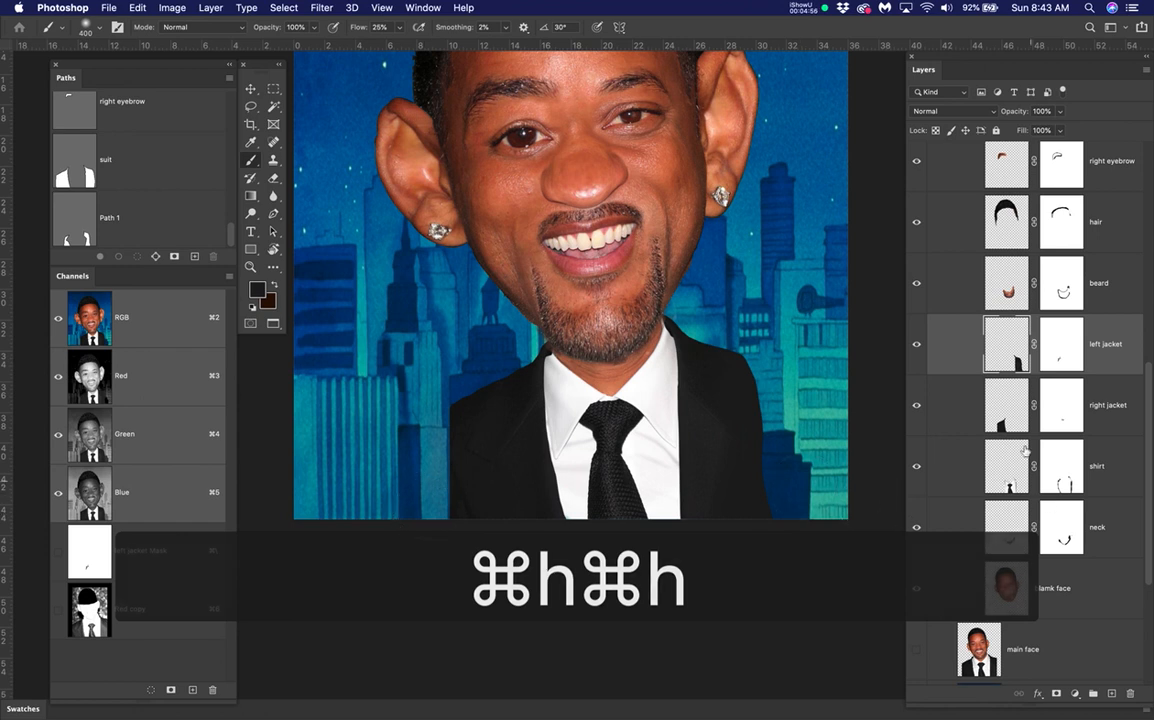
# Step: Paint the missing outer part of the right jacket on its own layer with the same dark brush
pyautogui.click(1003, 406)
pyautogui.moveTo(441, 422)
pyautogui.mouseDown()
pyautogui.moveTo(485, 374)
pyautogui.moveTo(464, 392)
pyautogui.moveTo(451, 447)
pyautogui.moveTo(461, 465)
pyautogui.moveTo(423, 546)
pyautogui.moveTo(474, 451)
pyautogui.moveTo(461, 444)
pyautogui.moveTo(471, 465)
pyautogui.moveTo(485, 439)
pyautogui.moveTo(430, 487)
pyautogui.moveTo(405, 482)
pyautogui.moveTo(454, 403)
pyautogui.moveTo(428, 471)
pyautogui.mouseUp()
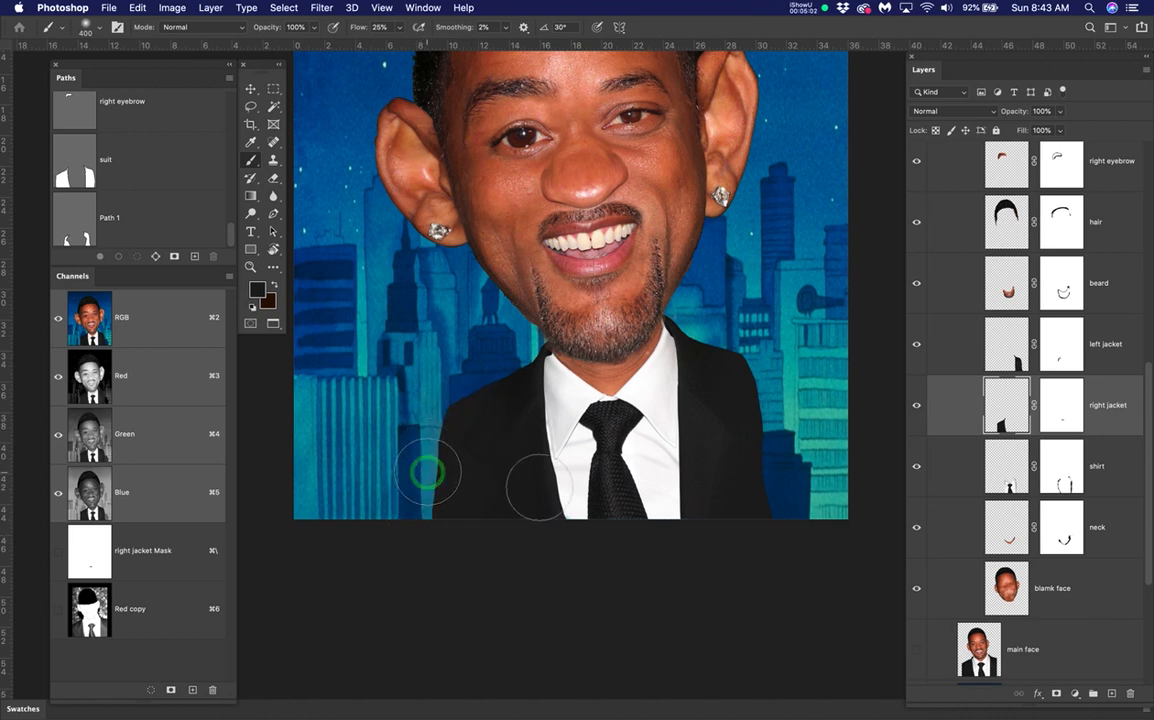
pyautogui.scroll(-2, 645, 483)
pyautogui.scroll(2, 750, 483)
pyautogui.scroll(-1, 750, 483)
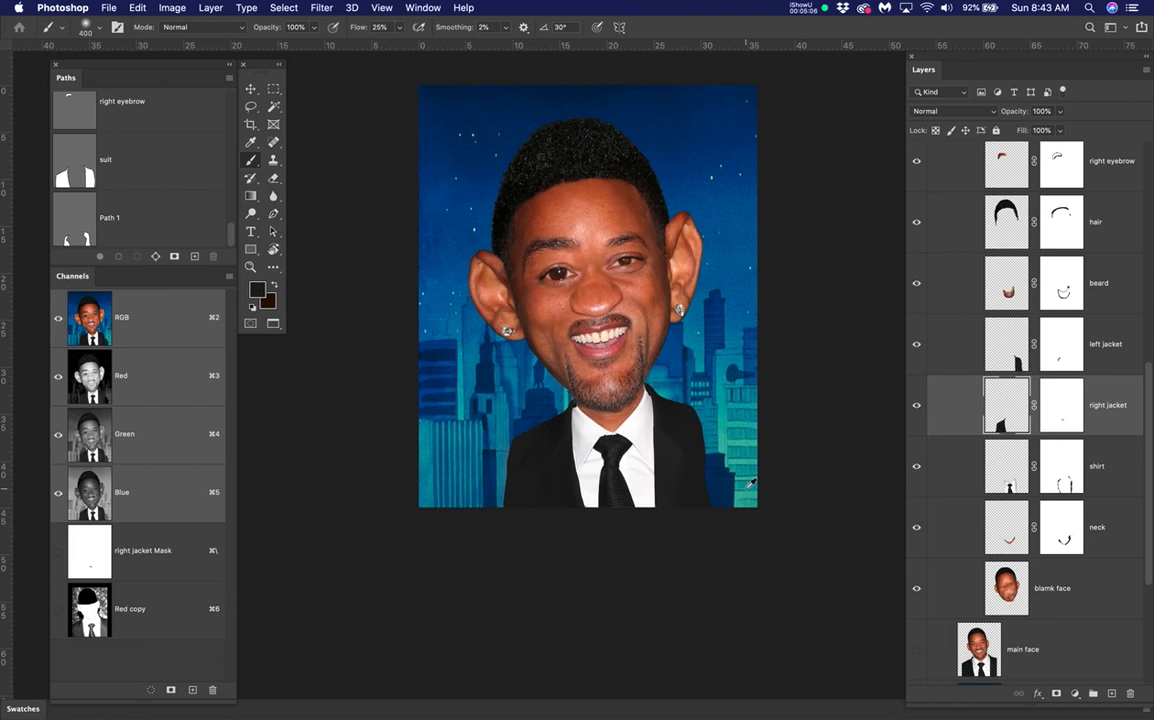
# Step: Add a new layer directly above the skyline Background layer and set its blending mode to Multiply
pyautogui.scroll(-5, 1014, 470)
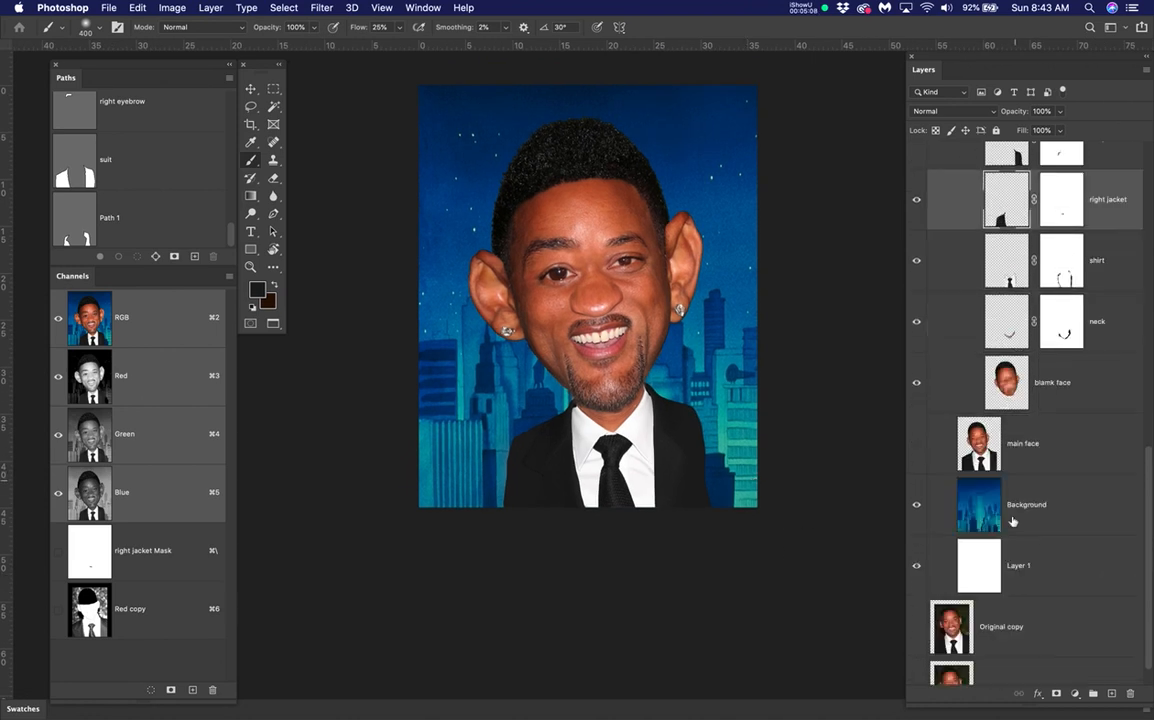
pyautogui.click(1060, 505)
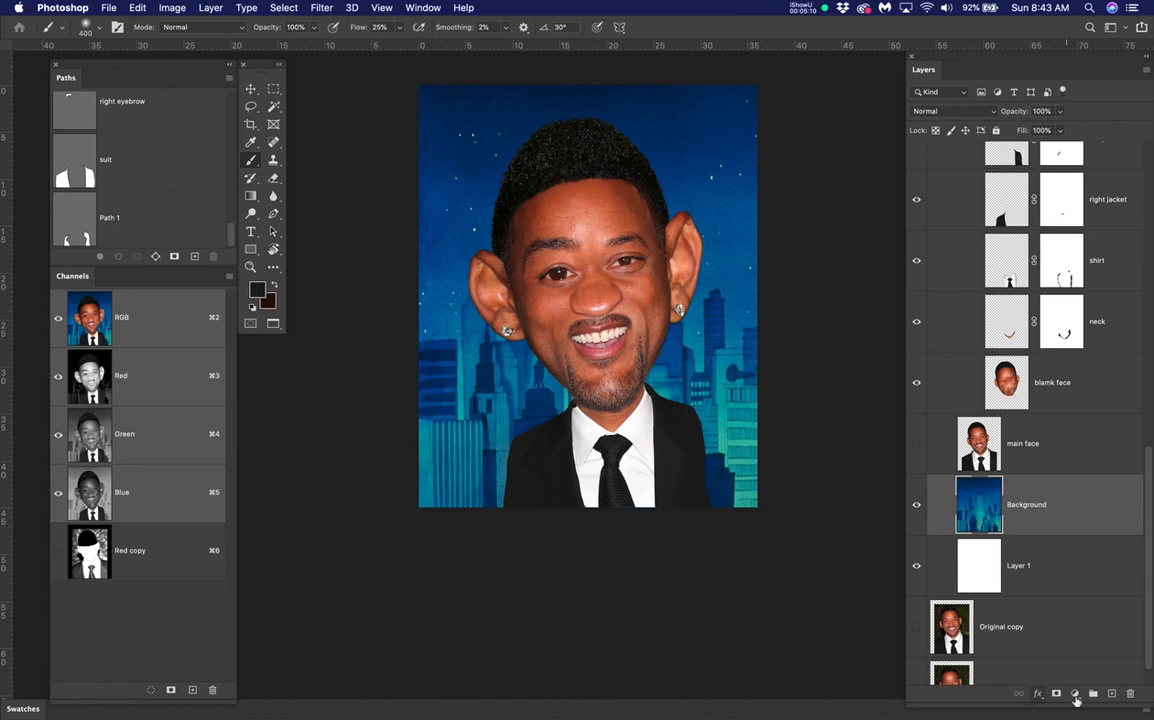
pyautogui.click(1113, 694)
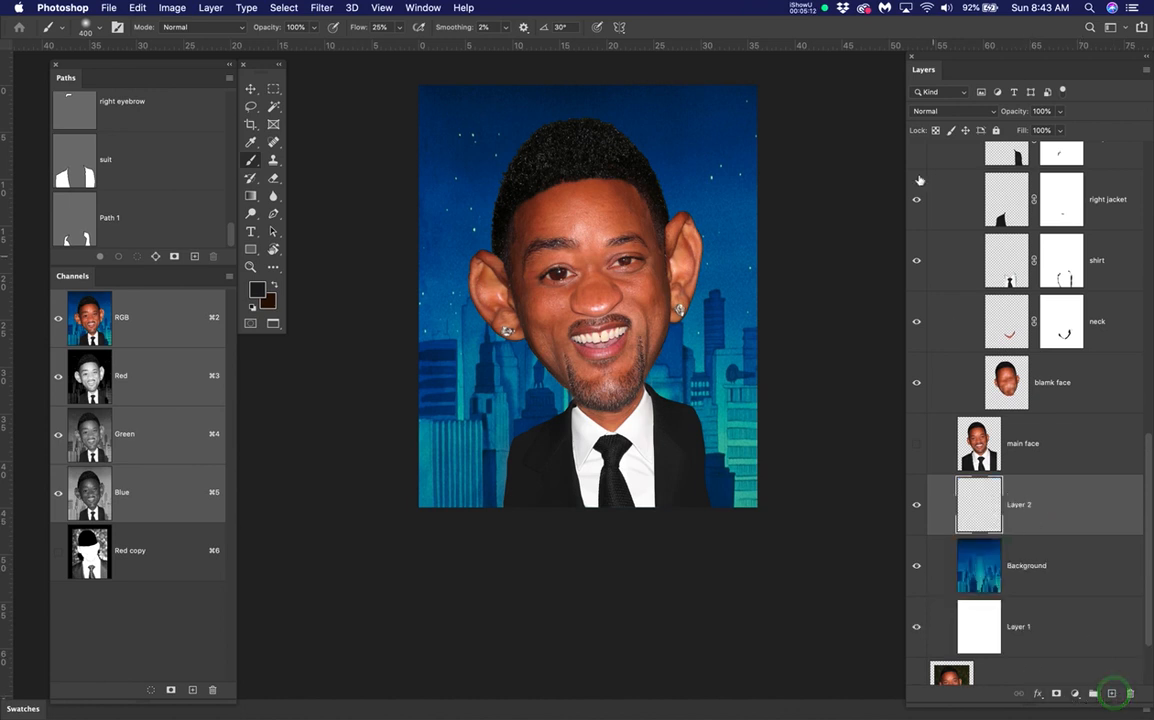
pyautogui.click(931, 112)
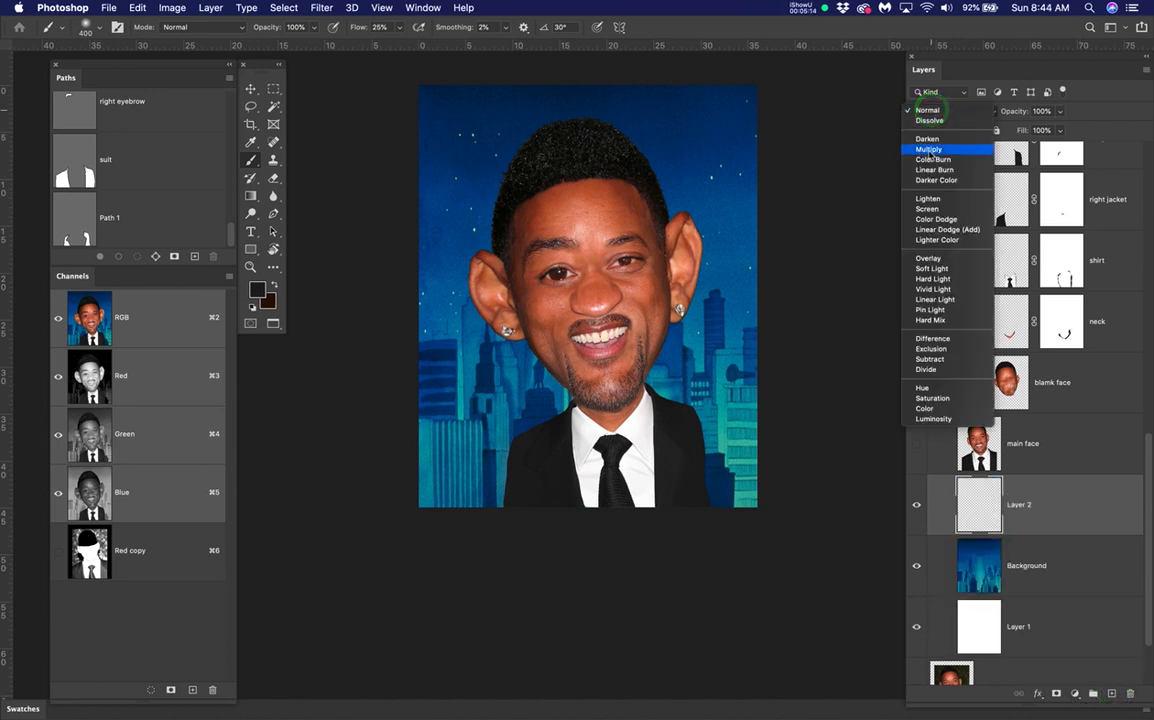
pyautogui.click(929, 149)
# Step: Enlarge the brush to 1500 px and set the foreground colour to a dark blue matching the skyline
pyautogui.press(']')
pyautogui.press(']')
pyautogui.press(']')
pyautogui.press(']')
pyautogui.press(']')
pyautogui.press(']')
pyautogui.press(']')
pyautogui.press(']')
pyautogui.press(']')
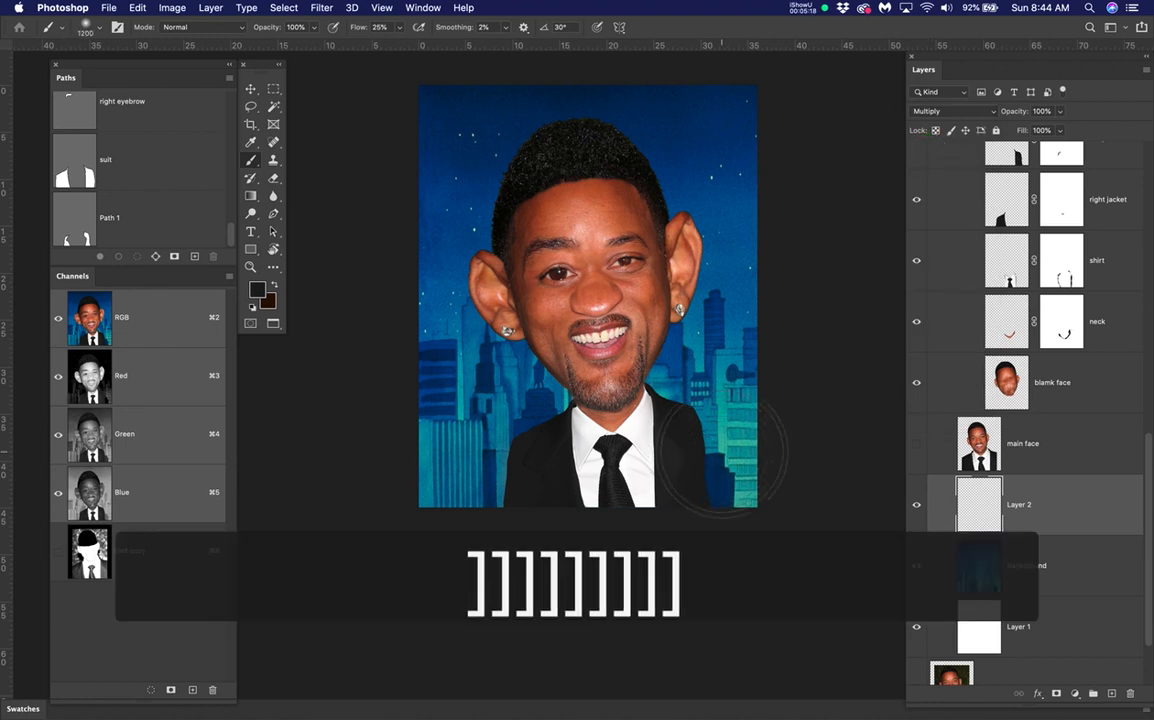
pyautogui.press(']')
pyautogui.press(']')
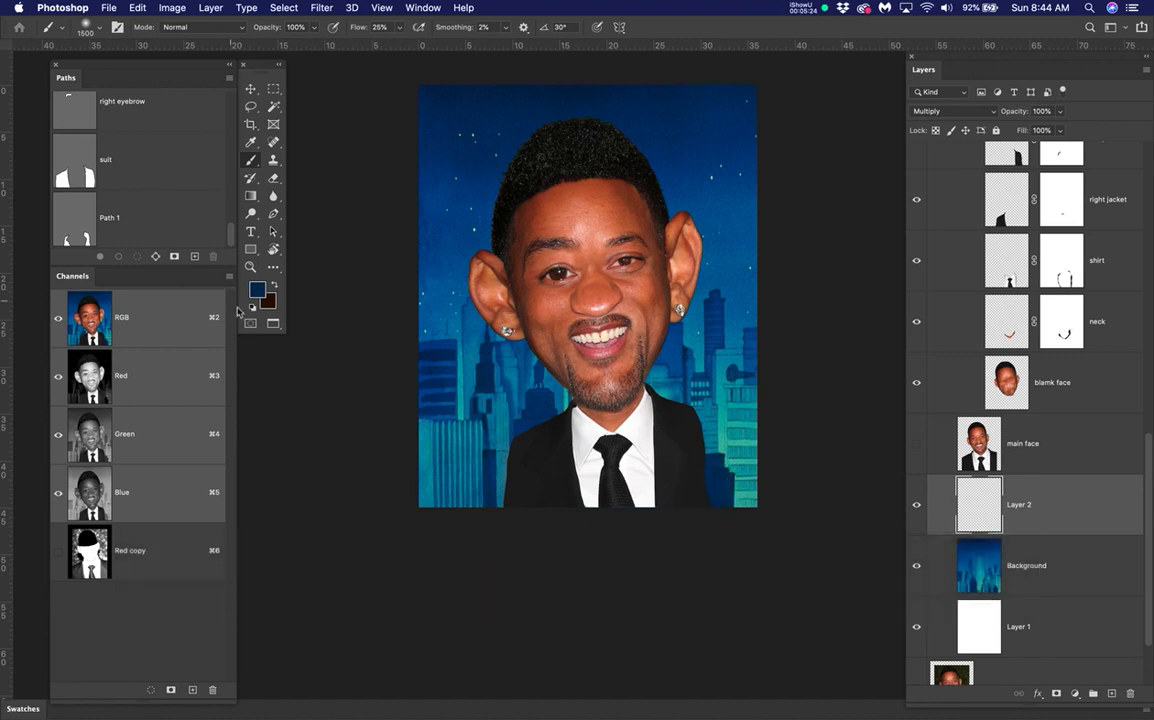
# Step: Try dark blue dabs along the skyline's lower edge, and clear the hidden jacket selection
pyautogui.click(418, 536)
pyautogui.click(475, 526)
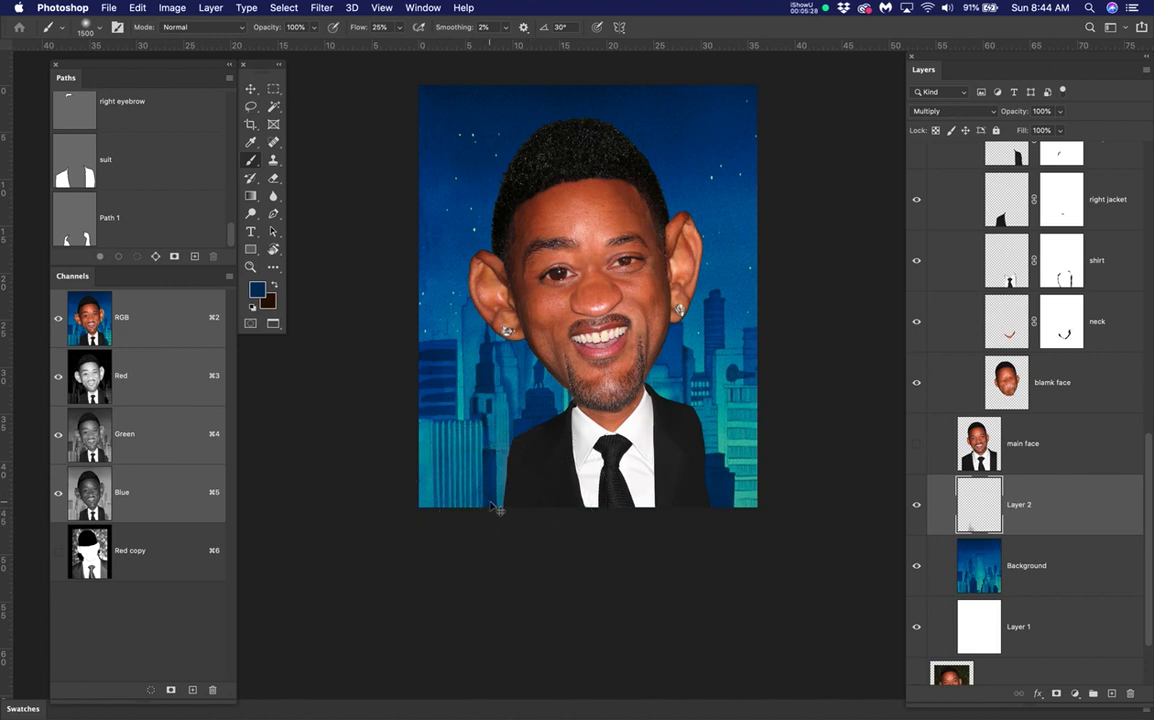
pyautogui.press('super+h')
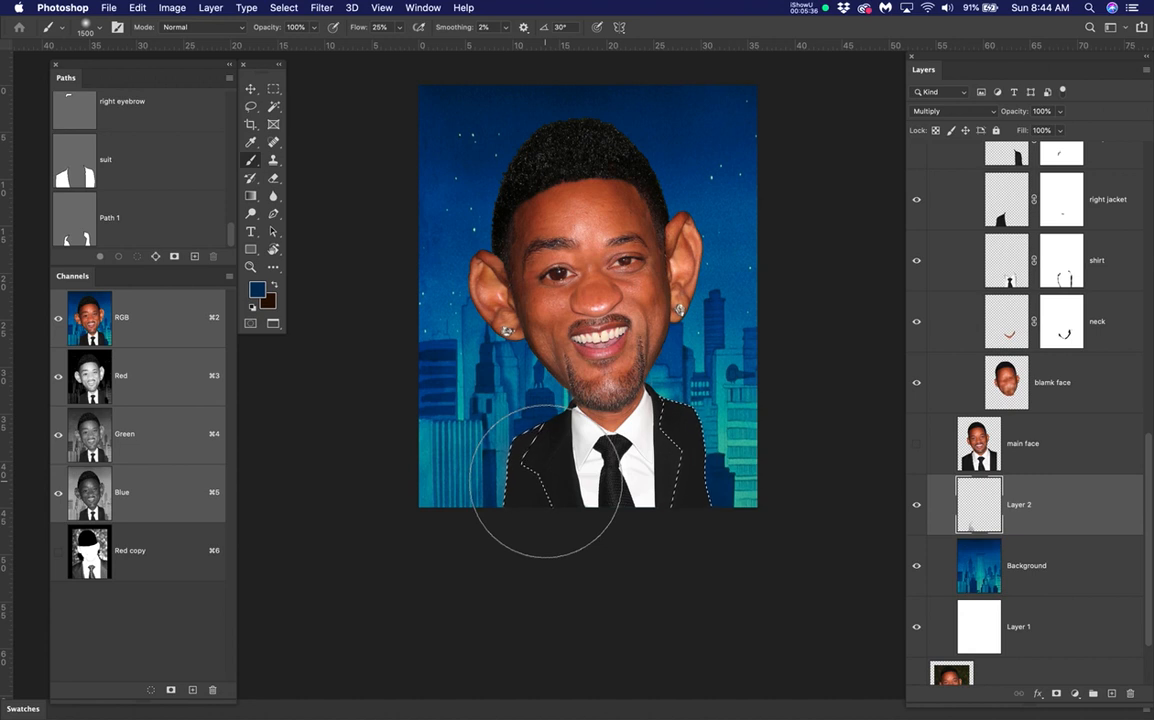
pyautogui.press('super+d')
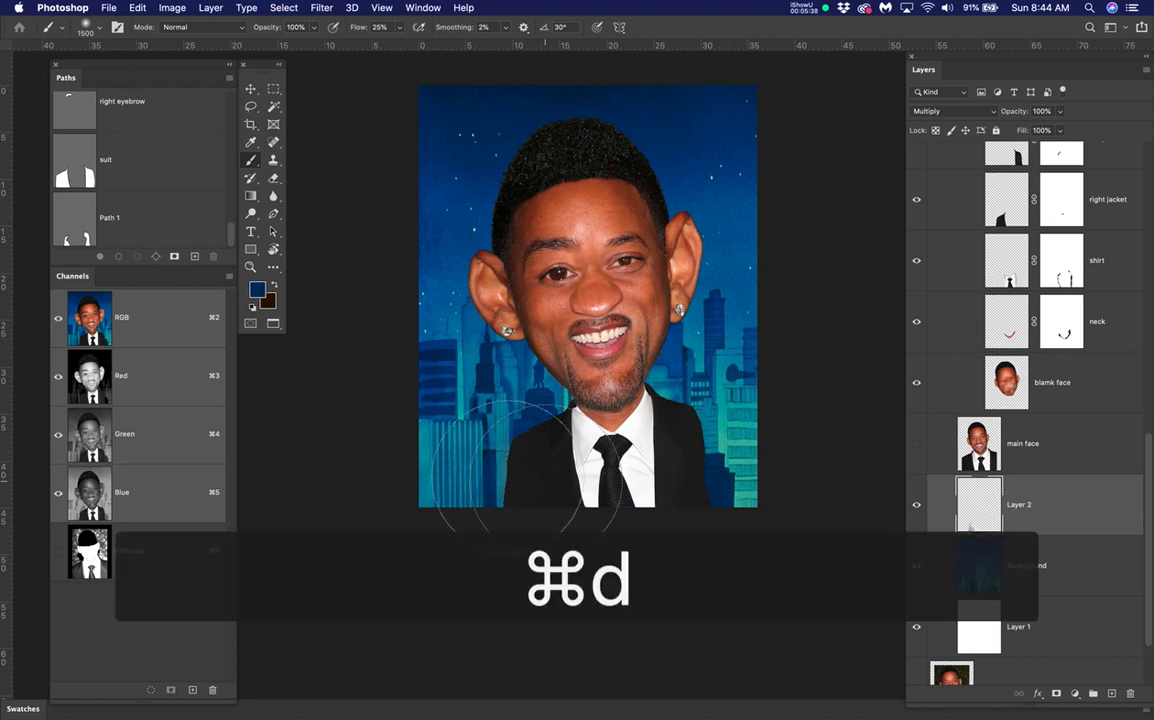
# Step: Brush dark blue over the lower buildings on both sides of the jacket on the Multiply layer to darken the skyline's base
pyautogui.moveTo(348, 512)
pyautogui.mouseDown()
pyautogui.moveTo(536, 490)
pyautogui.moveTo(355, 444)
pyautogui.mouseUp()
pyautogui.moveTo(405, 487)
pyautogui.mouseDown()
pyautogui.moveTo(374, 497)
pyautogui.moveTo(343, 445)
pyautogui.mouseUp()
pyautogui.moveTo(350, 397)
pyautogui.mouseDown()
pyautogui.moveTo(458, 450)
pyautogui.moveTo(541, 424)
pyautogui.moveTo(335, 496)
pyautogui.moveTo(310, 460)
pyautogui.mouseUp()
pyautogui.moveTo(359, 505)
pyautogui.mouseDown()
pyautogui.moveTo(466, 528)
pyautogui.moveTo(682, 510)
pyautogui.mouseUp()
pyautogui.moveTo(778, 479)
pyautogui.mouseDown()
pyautogui.moveTo(716, 496)
pyautogui.moveTo(789, 430)
pyautogui.mouseUp()
pyautogui.moveTo(737, 461); pyautogui.dragTo(677, 536)
pyautogui.moveTo(680, 500); pyautogui.dragTo(644, 536)
pyautogui.moveTo(832, 492); pyautogui.dragTo(893, 517)
pyautogui.moveTo(778, 471); pyautogui.dragTo(670, 515)
pyautogui.moveTo(832, 497); pyautogui.dragTo(901, 495)
pyautogui.moveTo(776, 386)
pyautogui.mouseDown()
pyautogui.moveTo(675, 484)
pyautogui.moveTo(693, 507)
pyautogui.mouseUp()
pyautogui.moveTo(693, 507); pyautogui.dragTo(747, 545)
pyautogui.moveTo(771, 494); pyautogui.dragTo(723, 505)
pyautogui.moveTo(714, 498)
pyautogui.mouseDown()
pyautogui.moveTo(621, 510)
pyautogui.moveTo(480, 455)
pyautogui.mouseUp()
pyautogui.moveTo(376, 469)
pyautogui.mouseDown()
pyautogui.moveTo(322, 464)
pyautogui.moveTo(603, 463)
pyautogui.mouseUp()
pyautogui.moveTo(512, 435)
pyautogui.mouseDown()
pyautogui.moveTo(538, 433)
pyautogui.moveTo(527, 416)
pyautogui.mouseUp()
pyautogui.moveTo(757, 422)
pyautogui.mouseDown()
pyautogui.moveTo(737, 432)
pyautogui.moveTo(745, 458)
pyautogui.mouseUp()
pyautogui.moveTo(618, 464)
pyautogui.mouseDown()
pyautogui.moveTo(512, 458)
pyautogui.moveTo(634, 492)
pyautogui.moveTo(425, 496)
pyautogui.mouseUp()
pyautogui.moveTo(613, 499)
pyautogui.mouseDown()
pyautogui.moveTo(821, 497)
pyautogui.moveTo(453, 493)
pyautogui.mouseUp()
pyautogui.moveTo(807, 496)
pyautogui.mouseDown()
pyautogui.moveTo(811, 509)
pyautogui.moveTo(753, 454)
pyautogui.mouseUp()
pyautogui.click(688, 451)
pyautogui.click(656, 426)
pyautogui.click(554, 424)
pyautogui.click(482, 465)
pyautogui.click(417, 404)
pyautogui.click(748, 458)
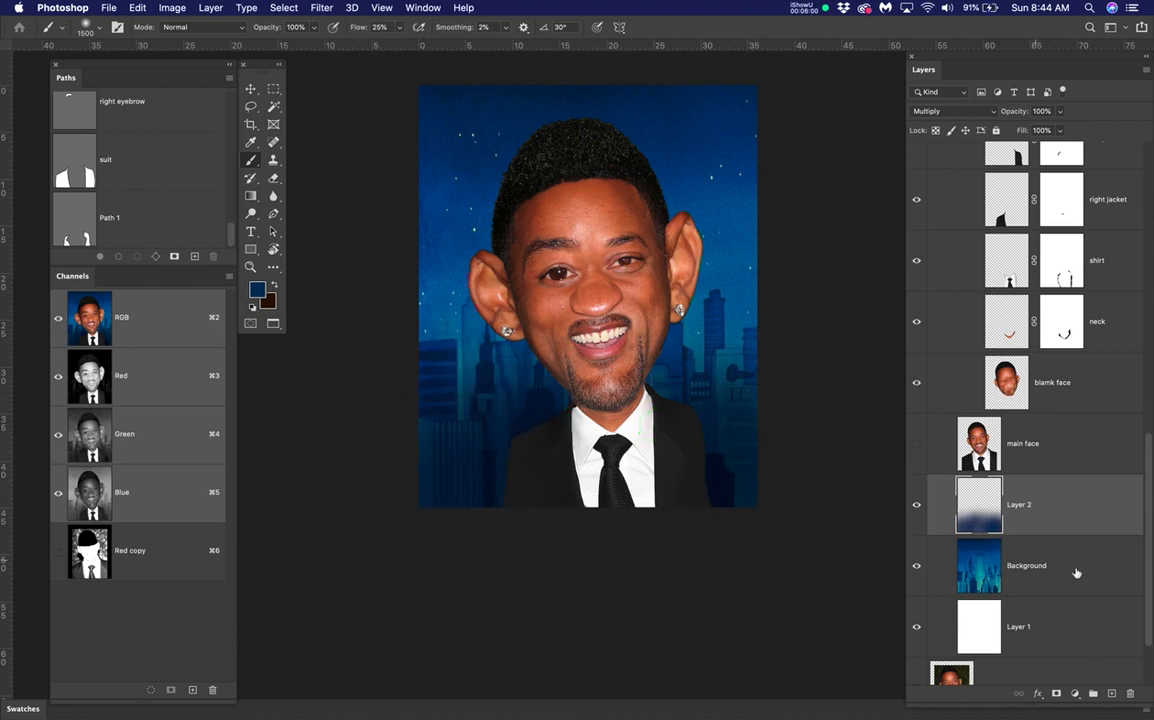
# Step: Add a new layer above the dark blue Multiply layer and set the foreground colour to bright purple (#c04ae7)
pyautogui.click(1112, 695)
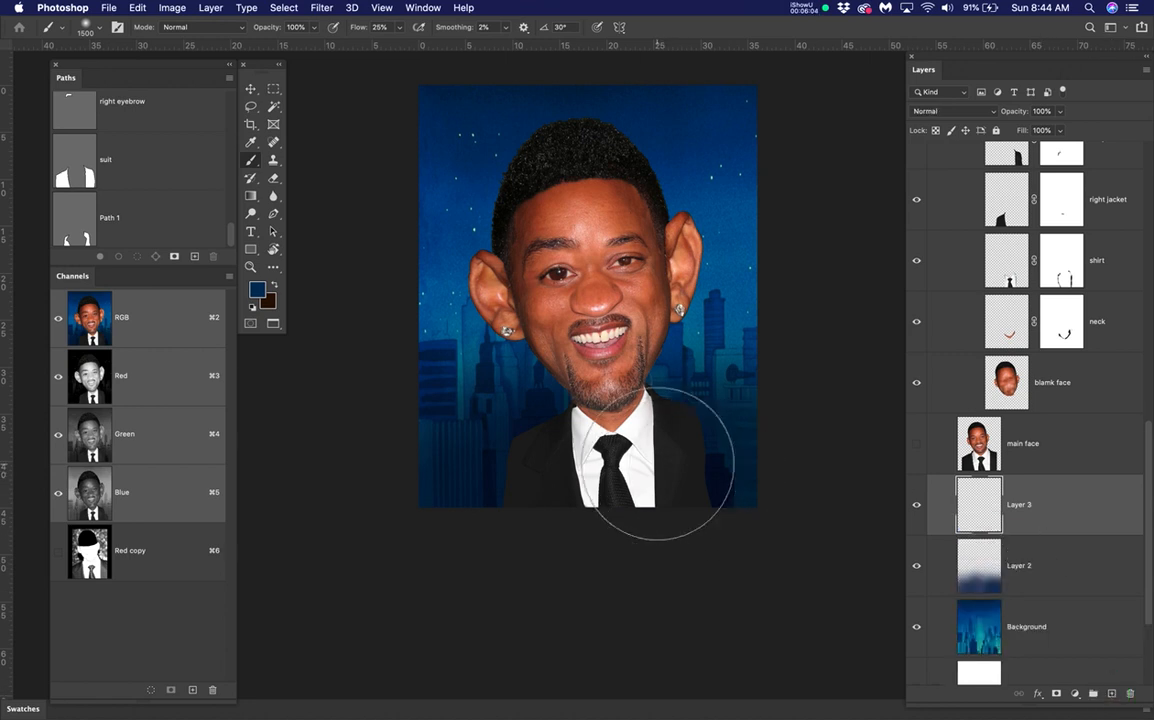
pyautogui.keyDown('alt'); pyautogui.click(445, 193); pyautogui.keyUp('alt')
pyautogui.click(257, 290)
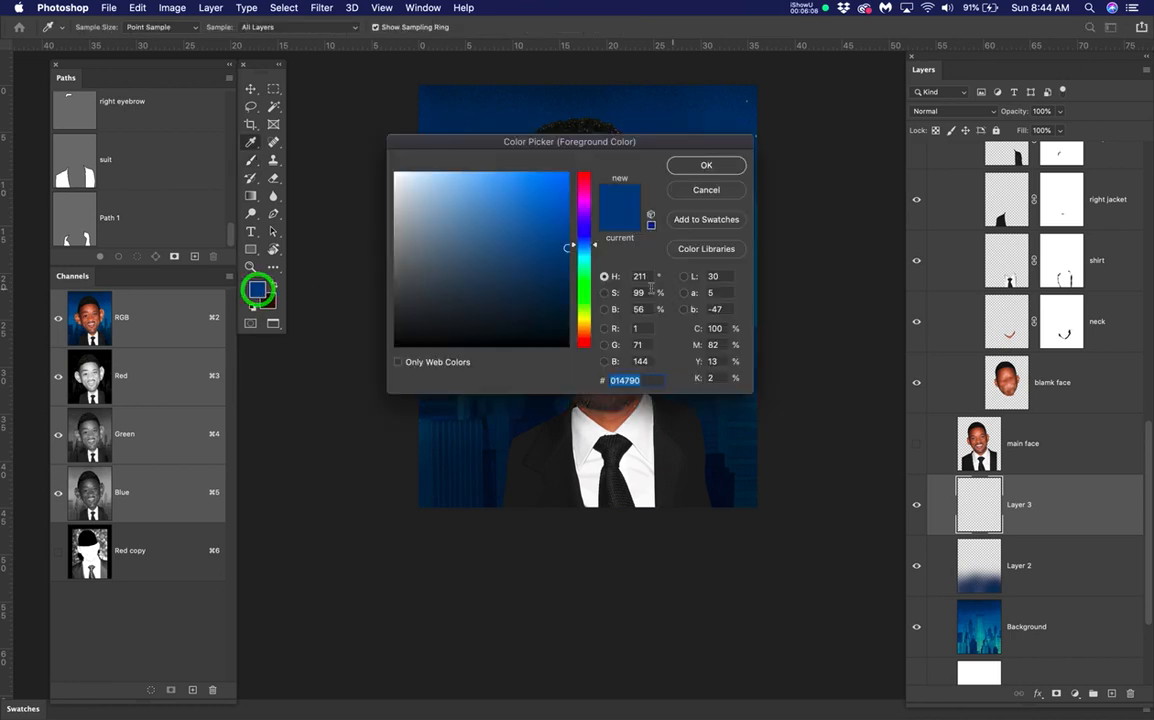
pyautogui.click(585, 210)
pyautogui.moveTo(521, 193)
pyautogui.mouseDown()
pyautogui.moveTo(507, 177)
pyautogui.moveTo(514, 188)
pyautogui.mouseUp()
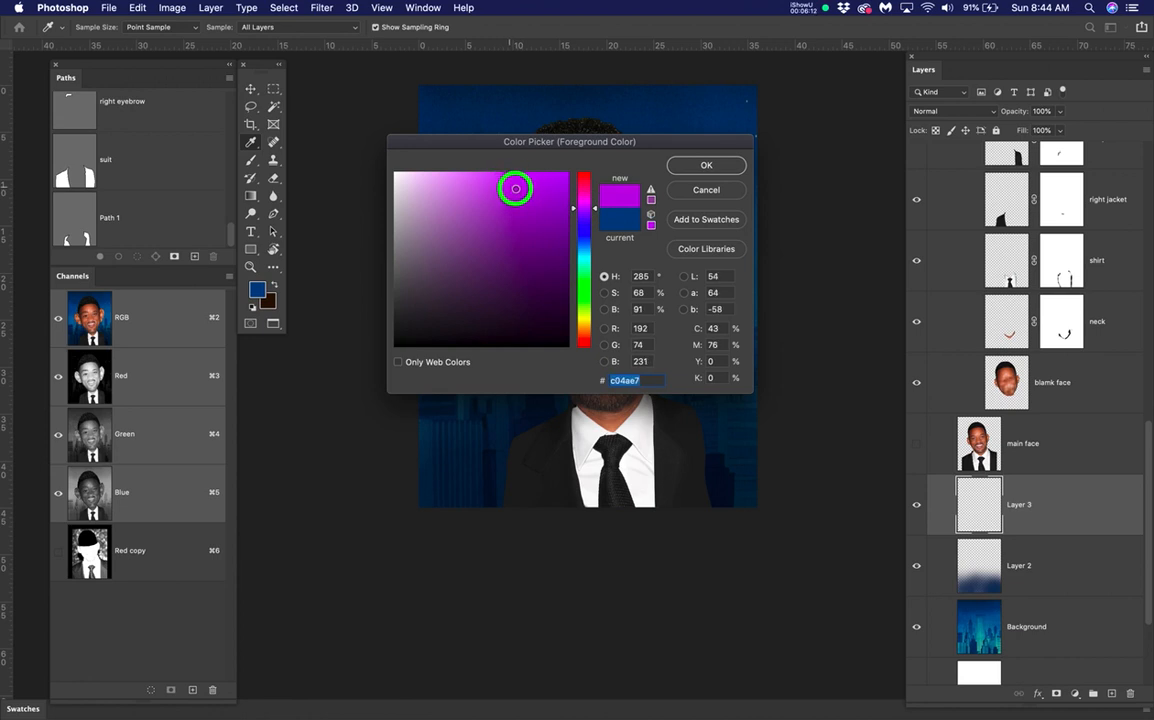
pyautogui.click(688, 166)
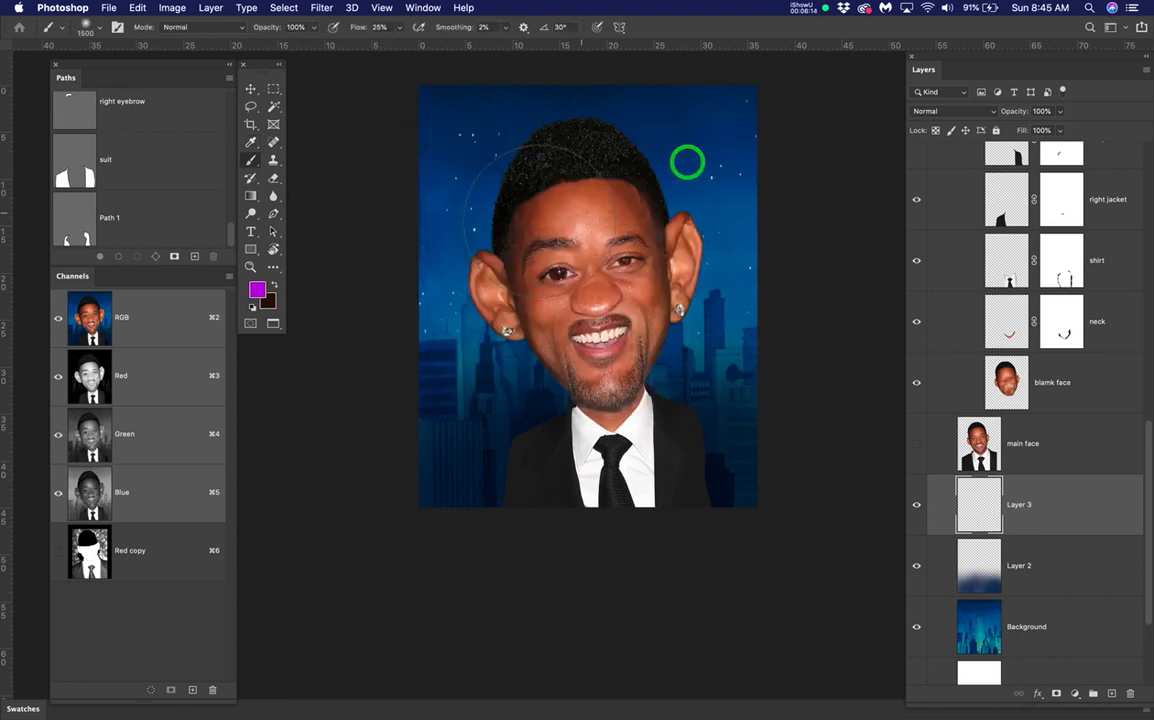
# Step: Reduce the brush to 250 px, try a purple stroke along the outer edge of the jacket sleeve, and undo it
pyautogui.press('[')
pyautogui.press('[')
pyautogui.press('[')
pyautogui.press('[')
pyautogui.press('[')
pyautogui.press('[')
pyautogui.press('[')
pyautogui.press('[')
pyautogui.press('[')
pyautogui.press('[')
pyautogui.press('[')
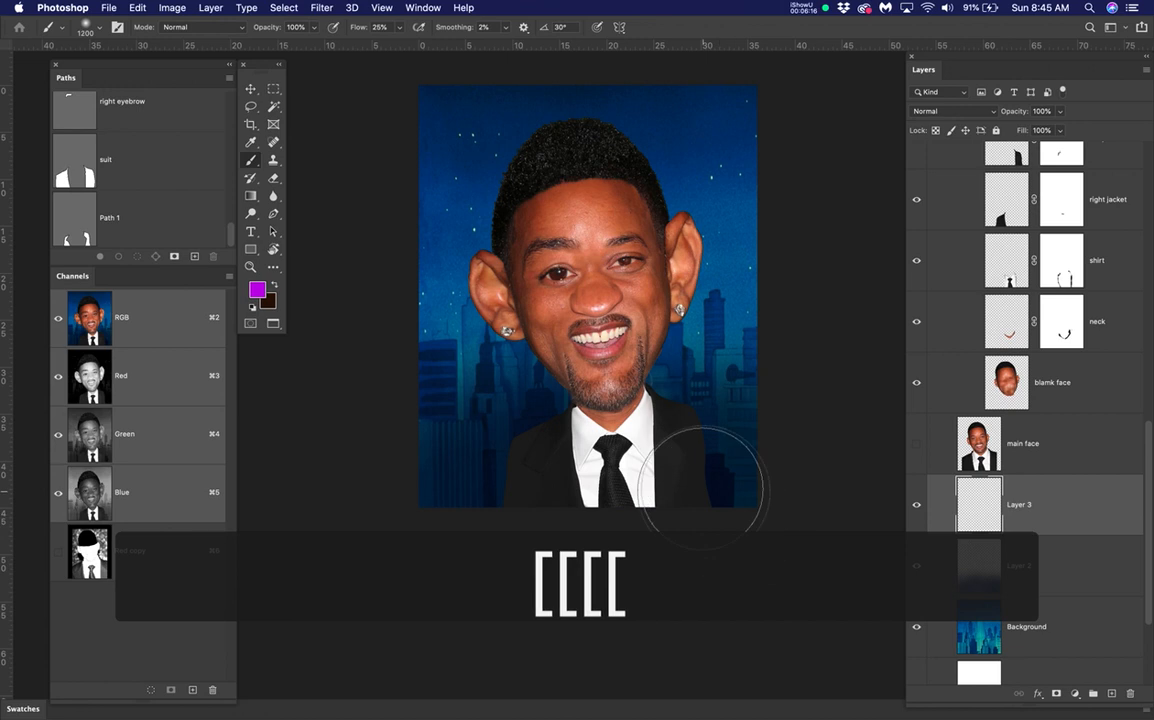
pyautogui.press('[')
pyautogui.press('[')
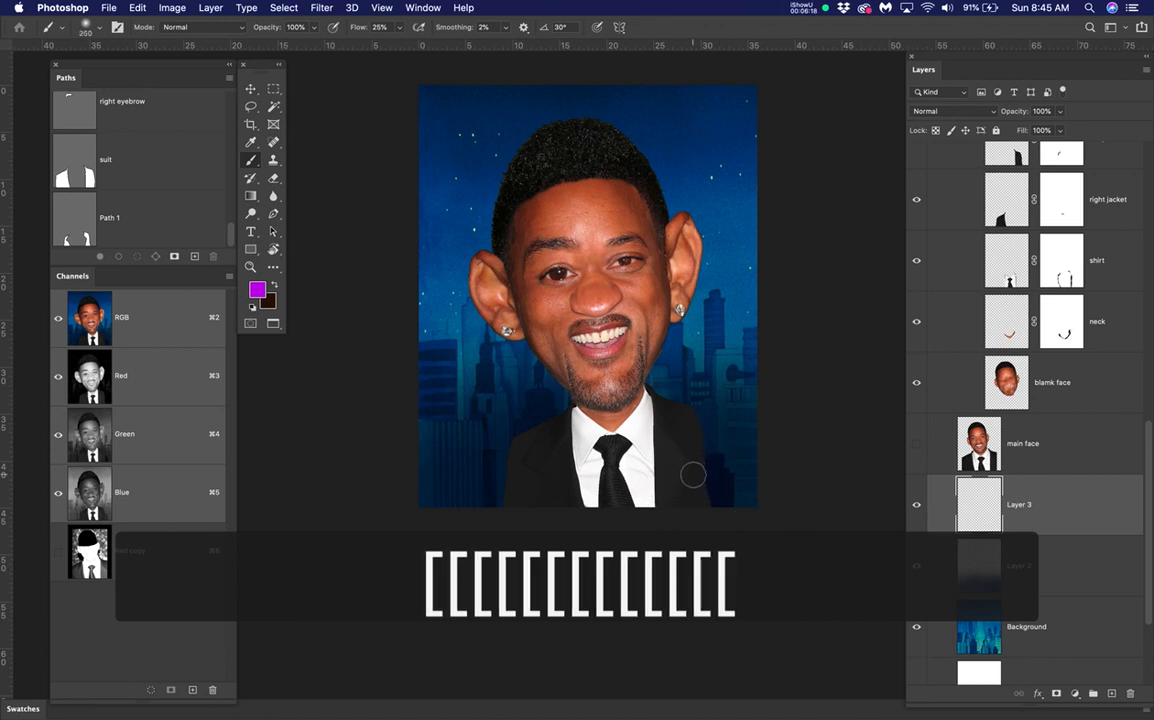
pyautogui.moveTo(706, 481)
pyautogui.mouseDown()
pyautogui.moveTo(721, 526)
pyautogui.moveTo(701, 458)
pyautogui.mouseUp()
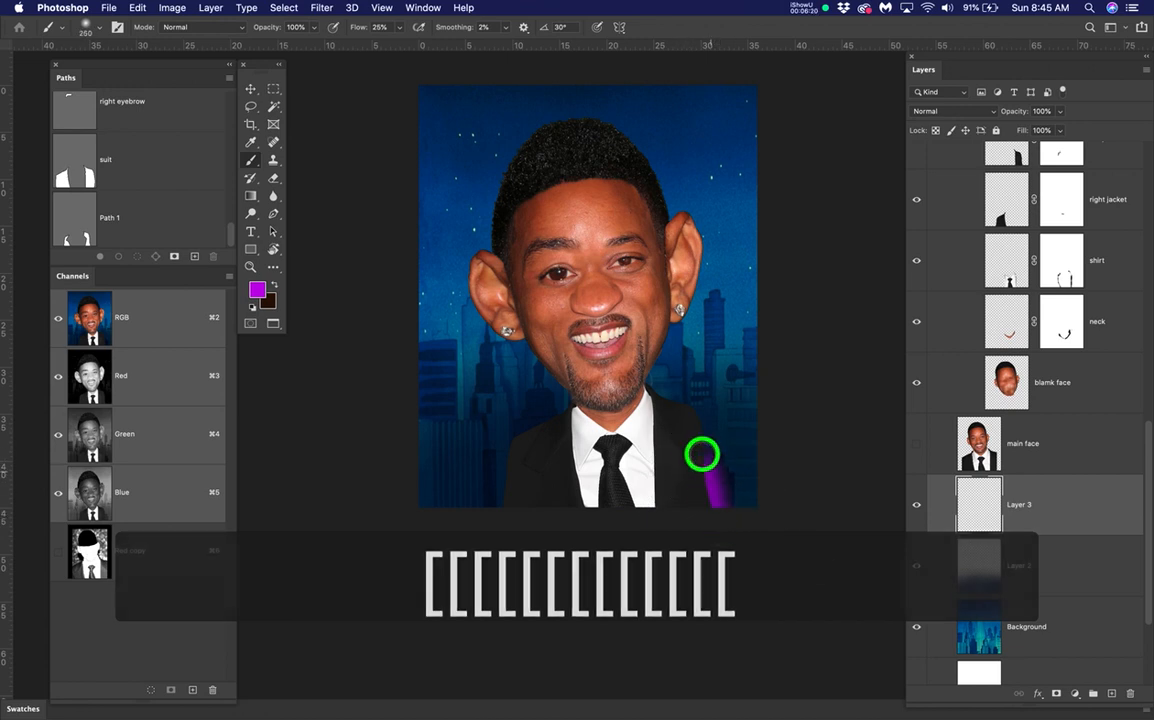
pyautogui.press('super+z')
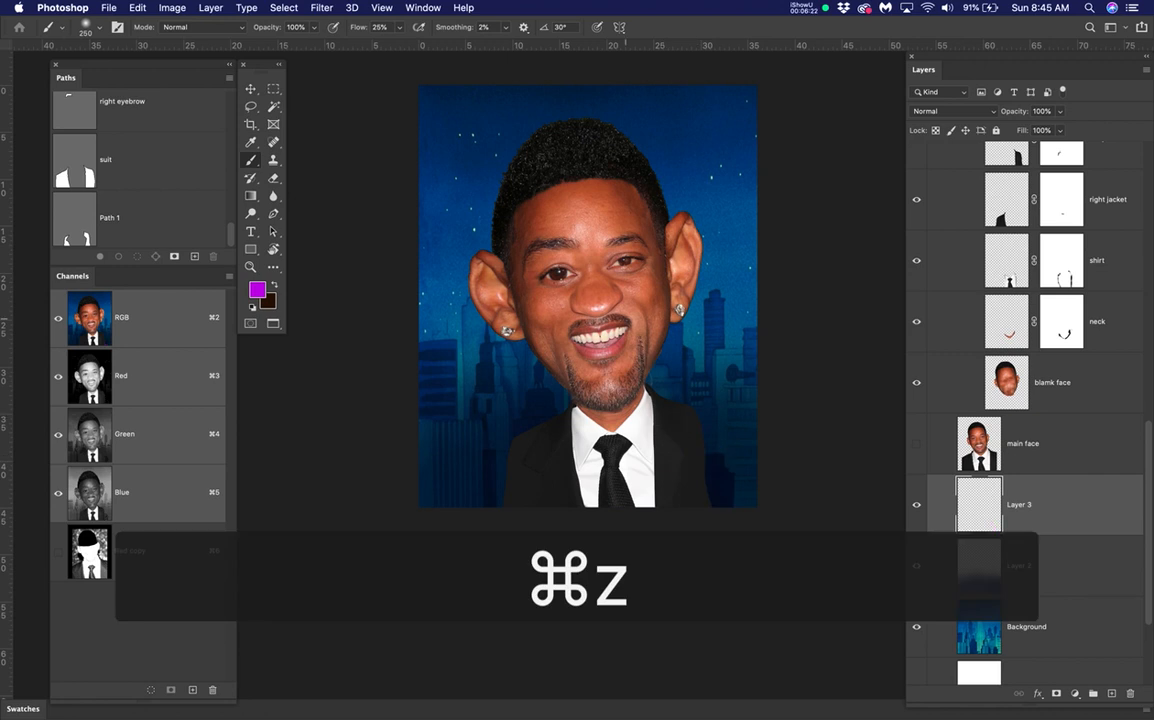
# Step: Set the brush flow to 10%, keep its hardness at 0%, and enlarge the brush to 300 px
pyautogui.click(366, 27)
pyautogui.write('10')
pyautogui.press('Return')
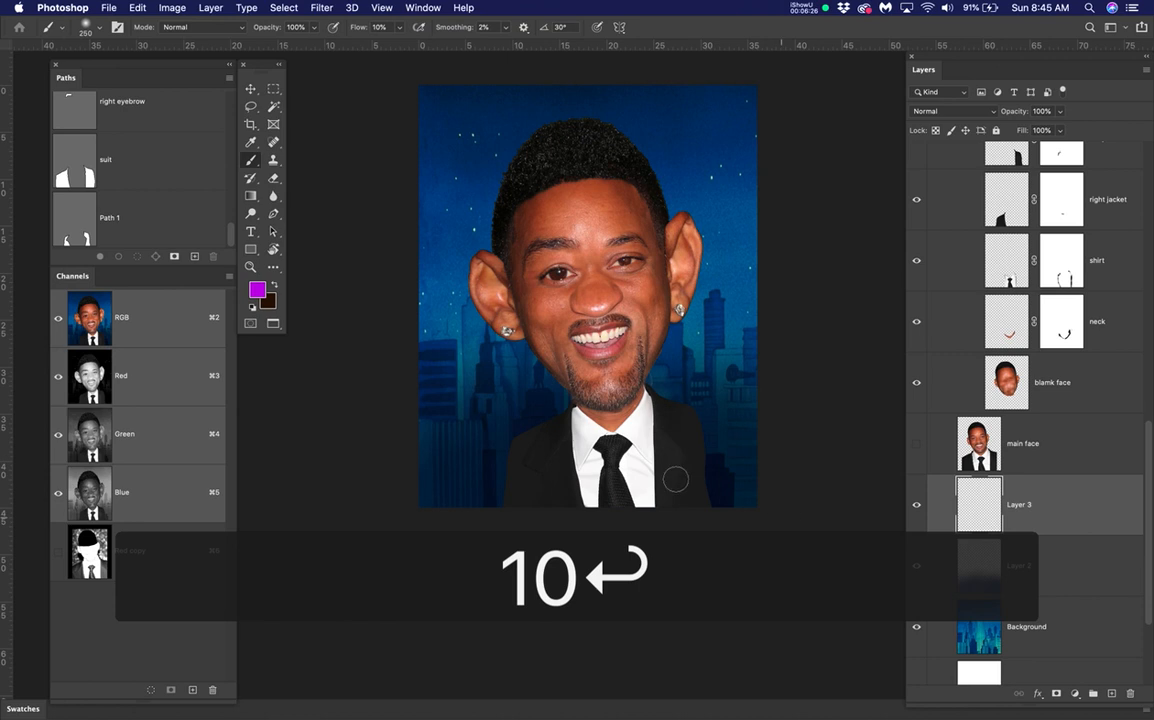
pyautogui.rightClick(657, 430)
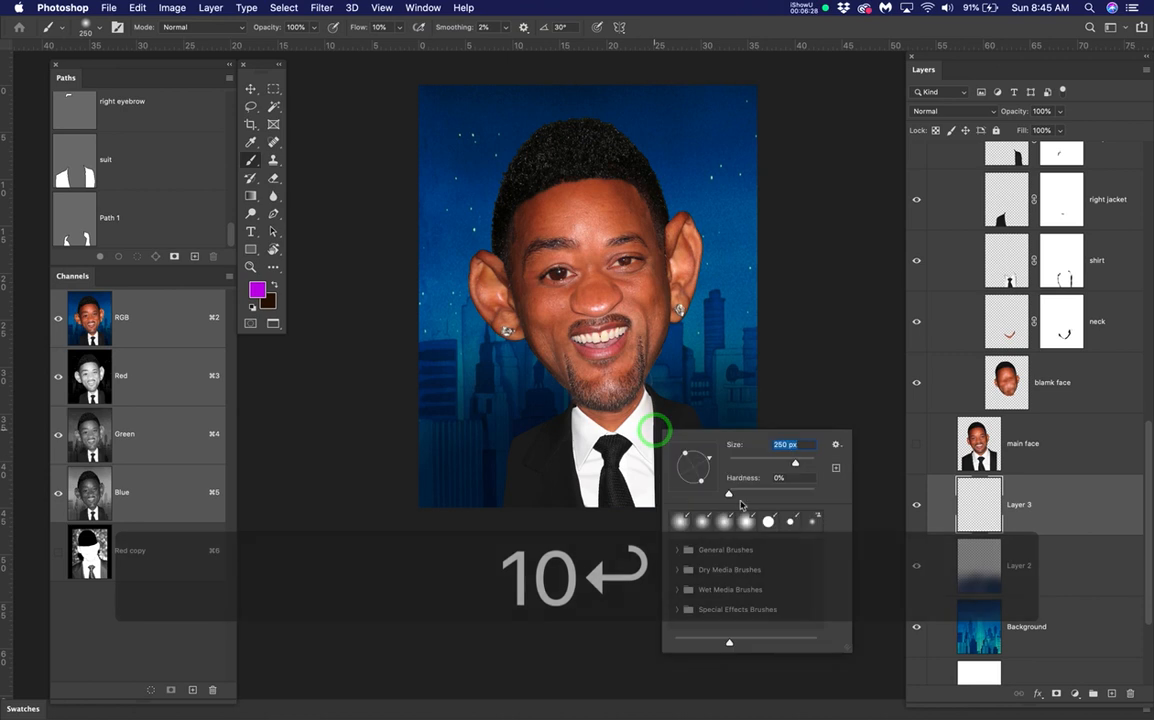
pyautogui.moveTo(727, 496); pyautogui.dragTo(734, 497)
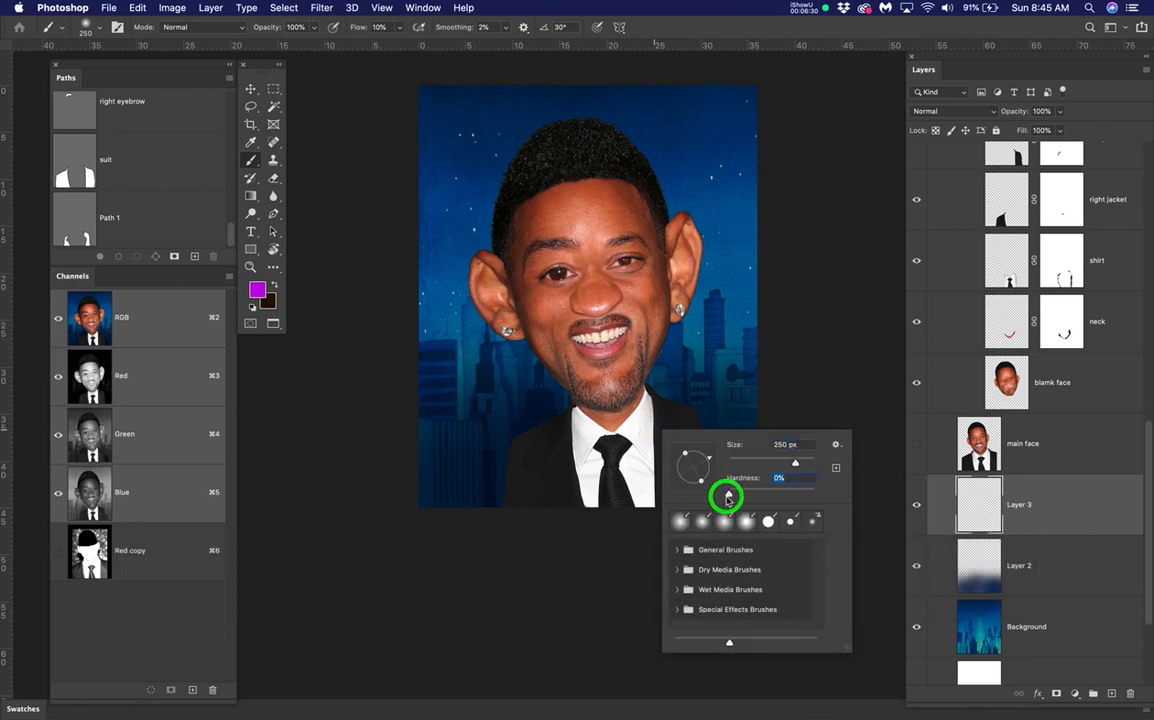
pyautogui.press('Return')
pyautogui.press(']')
pyautogui.press(']')
pyautogui.press(']')
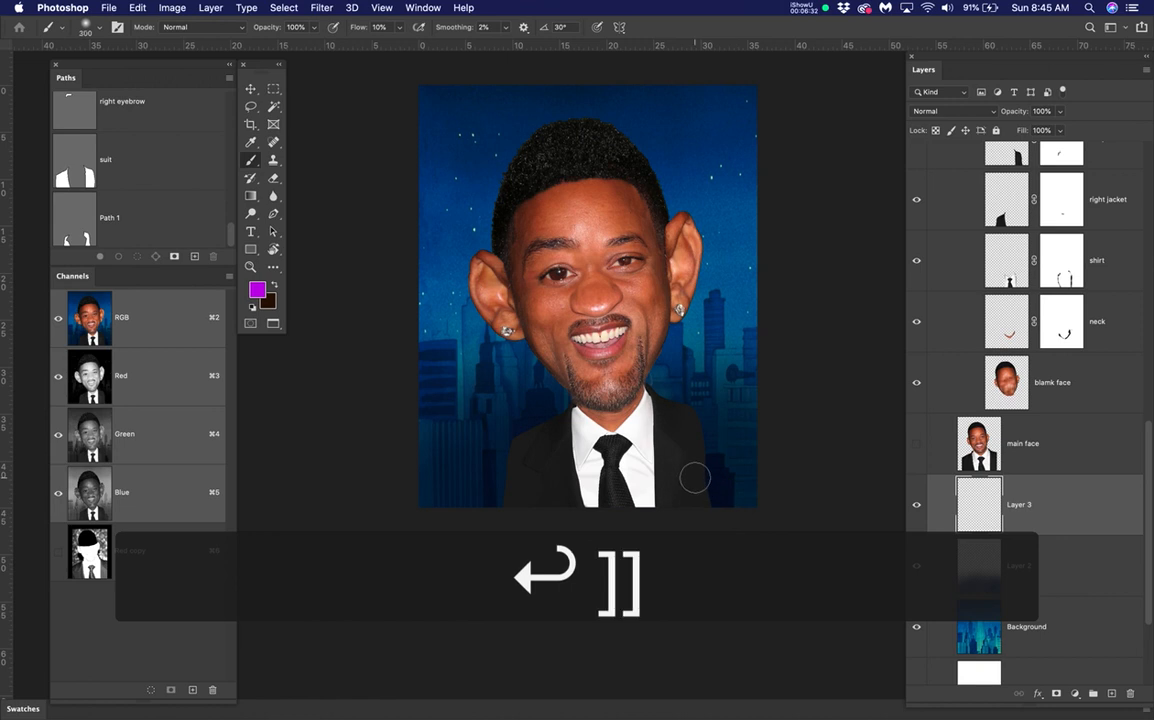
# Step: Paint a soft purple glow behind the jacket, neck, ears and head, using a brush of up to 500 px, and save the document
pyautogui.moveTo(688, 456)
pyautogui.mouseDown()
pyautogui.moveTo(713, 555)
pyautogui.moveTo(679, 433)
pyautogui.moveTo(728, 559)
pyautogui.moveTo(681, 465)
pyautogui.moveTo(676, 424)
pyautogui.moveTo(619, 365)
pyautogui.moveTo(688, 446)
pyautogui.moveTo(599, 348)
pyautogui.moveTo(632, 387)
pyautogui.moveTo(655, 330)
pyautogui.moveTo(652, 373)
pyautogui.moveTo(694, 421)
pyautogui.moveTo(699, 495)
pyautogui.moveTo(682, 408)
pyautogui.moveTo(644, 377)
pyautogui.moveTo(637, 336)
pyautogui.moveTo(666, 305)
pyautogui.moveTo(670, 329)
pyautogui.moveTo(684, 281)
pyautogui.moveTo(580, 423)
pyautogui.moveTo(586, 396)
pyautogui.moveTo(581, 425)
pyautogui.moveTo(589, 405)
pyautogui.moveTo(527, 465)
pyautogui.moveTo(515, 500)
pyautogui.moveTo(529, 455)
pyautogui.moveTo(511, 528)
pyautogui.moveTo(544, 437)
pyautogui.moveTo(582, 411)
pyautogui.moveTo(518, 475)
pyautogui.moveTo(539, 439)
pyautogui.moveTo(524, 450)
pyautogui.moveTo(493, 533)
pyautogui.moveTo(576, 396)
pyautogui.mouseUp()
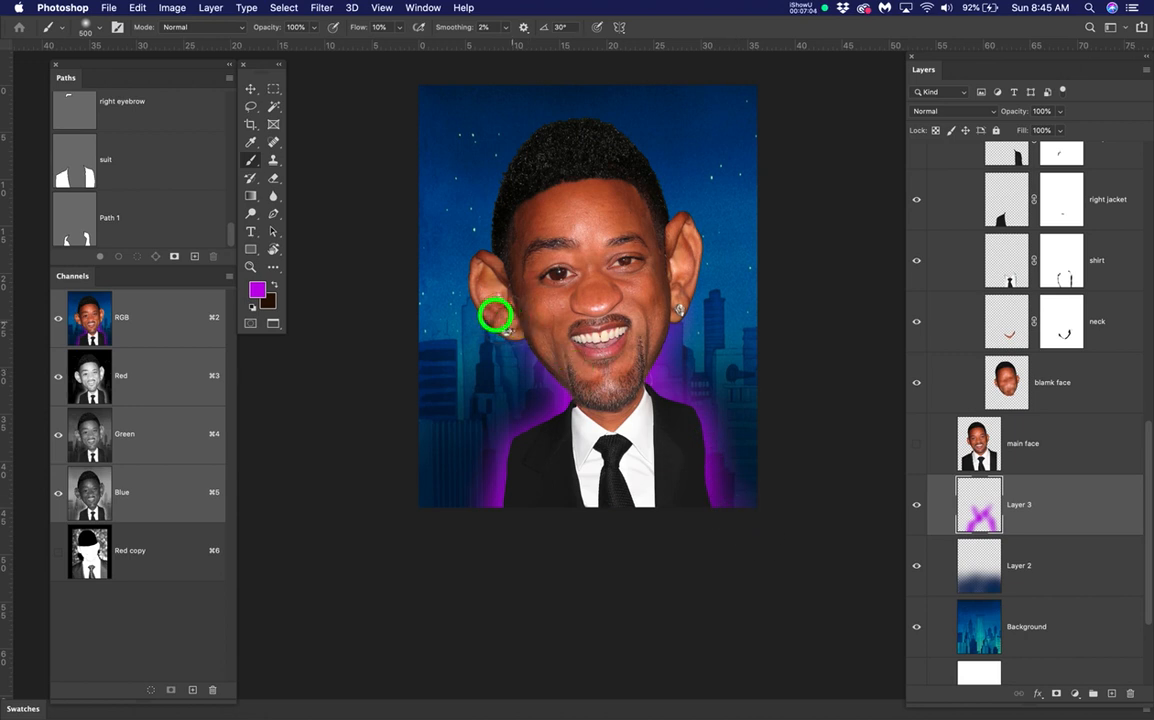
pyautogui.moveTo(479, 291)
pyautogui.mouseDown()
pyautogui.moveTo(518, 348)
pyautogui.moveTo(480, 284)
pyautogui.moveTo(485, 318)
pyautogui.moveTo(494, 298)
pyautogui.moveTo(527, 339)
pyautogui.moveTo(498, 263)
pyautogui.moveTo(508, 233)
pyautogui.mouseUp()
pyautogui.moveTo(665, 237)
pyautogui.mouseDown()
pyautogui.moveTo(711, 268)
pyautogui.moveTo(687, 286)
pyautogui.moveTo(669, 333)
pyautogui.moveTo(690, 250)
pyautogui.moveTo(683, 225)
pyautogui.moveTo(654, 195)
pyautogui.moveTo(662, 219)
pyautogui.moveTo(630, 175)
pyautogui.moveTo(507, 259)
pyautogui.moveTo(510, 228)
pyautogui.moveTo(489, 253)
pyautogui.moveTo(507, 219)
pyautogui.mouseUp()
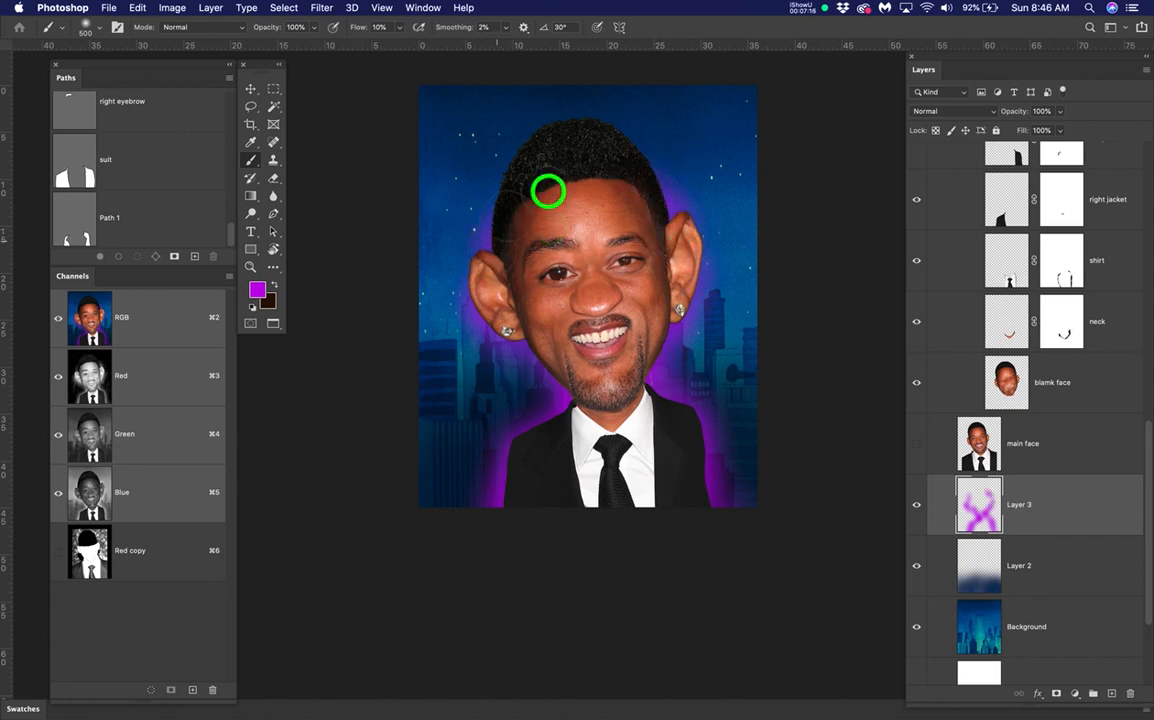
pyautogui.click(601, 397)
pyautogui.click(664, 382)
pyautogui.click(664, 352)
pyautogui.moveTo(690, 440); pyautogui.dragTo(698, 483)
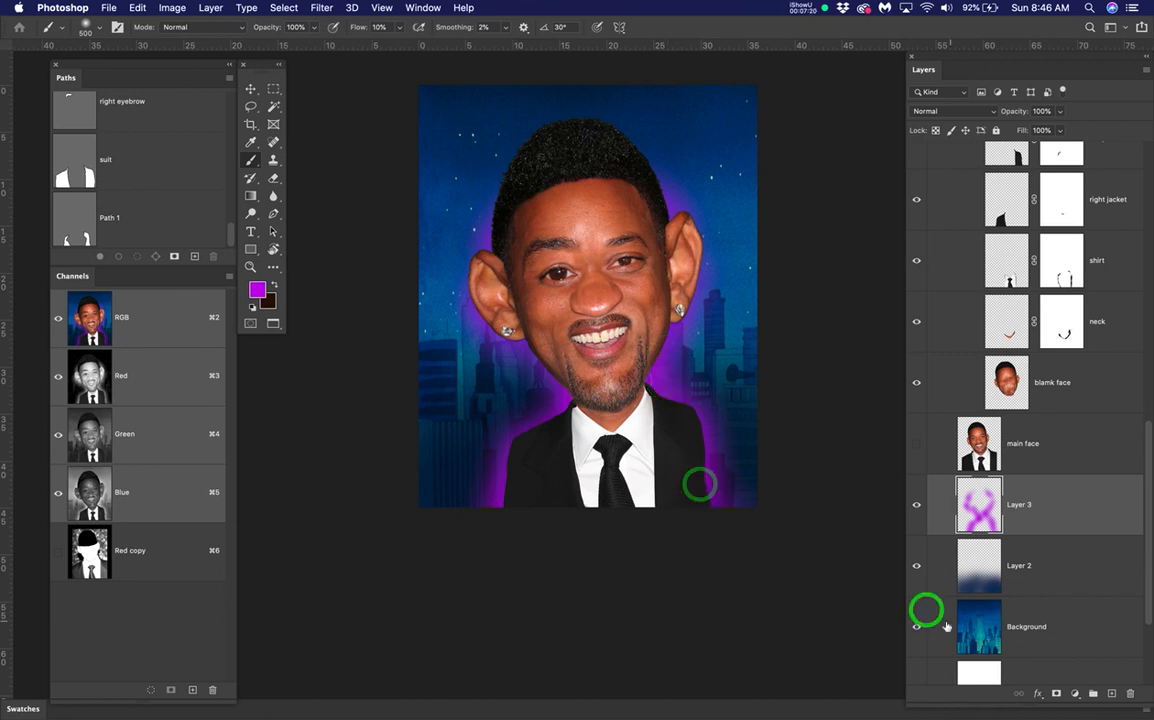
pyautogui.press('super+s')
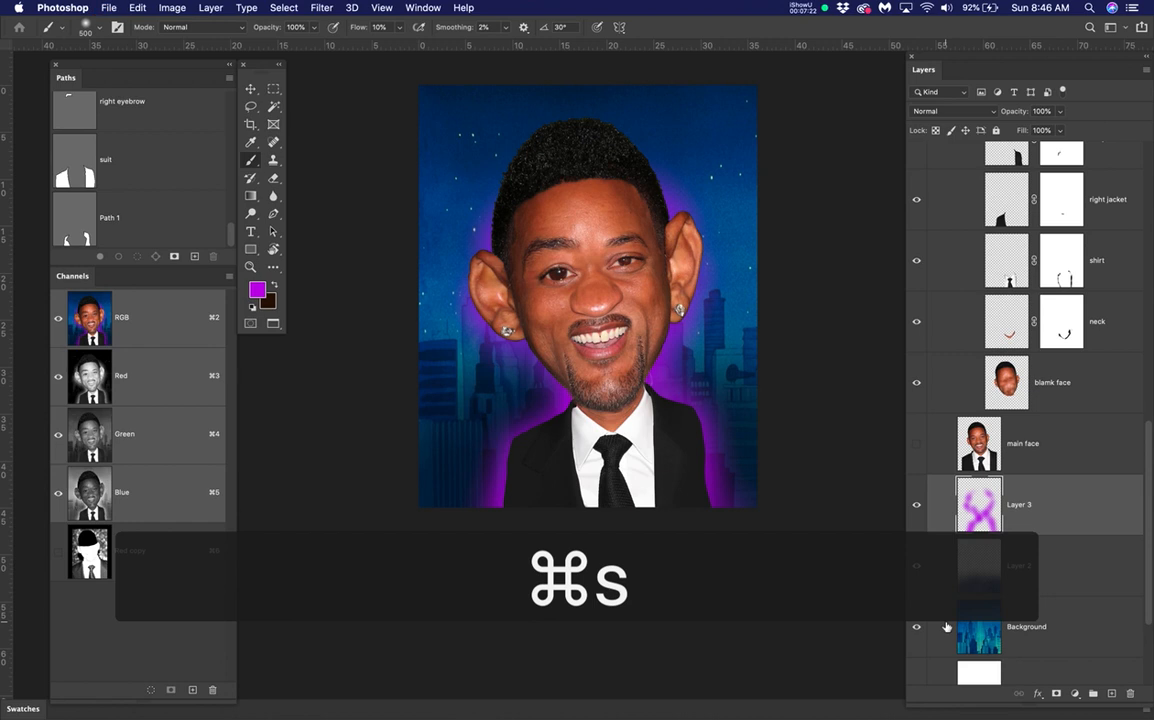
# Step: Add a Hue/Saturation adjustment layer above the purple glow layer and clip it to that layer
pyautogui.click(1071, 508)
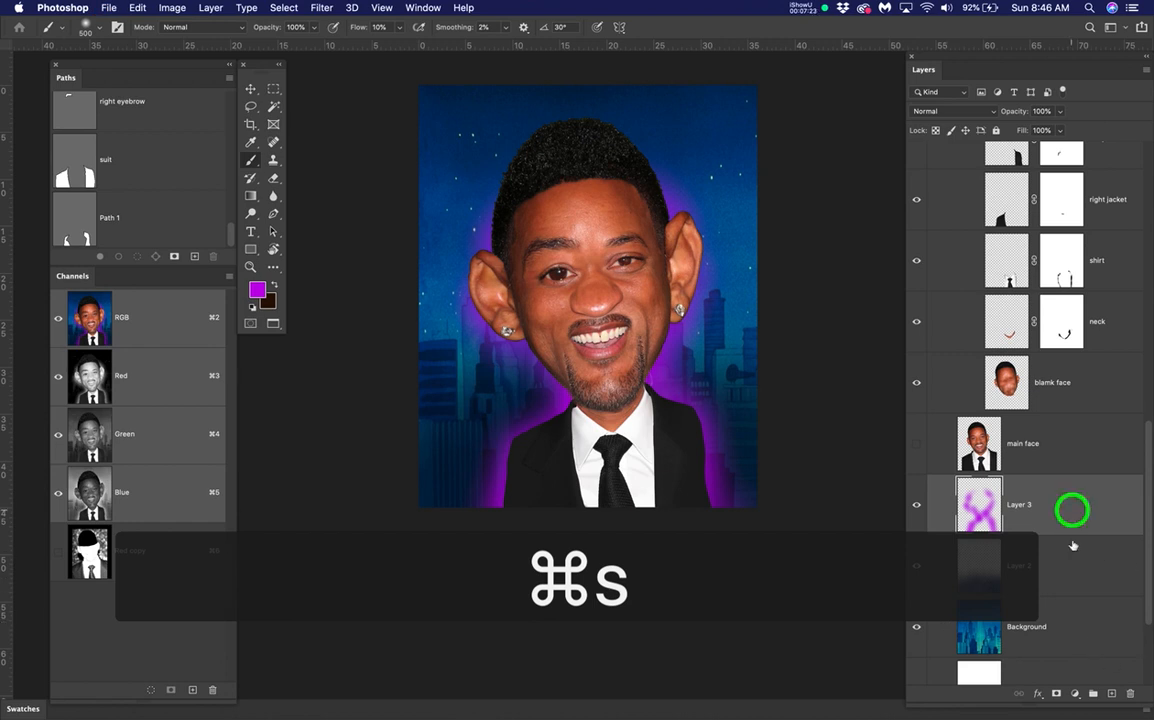
pyautogui.click(1075, 694)
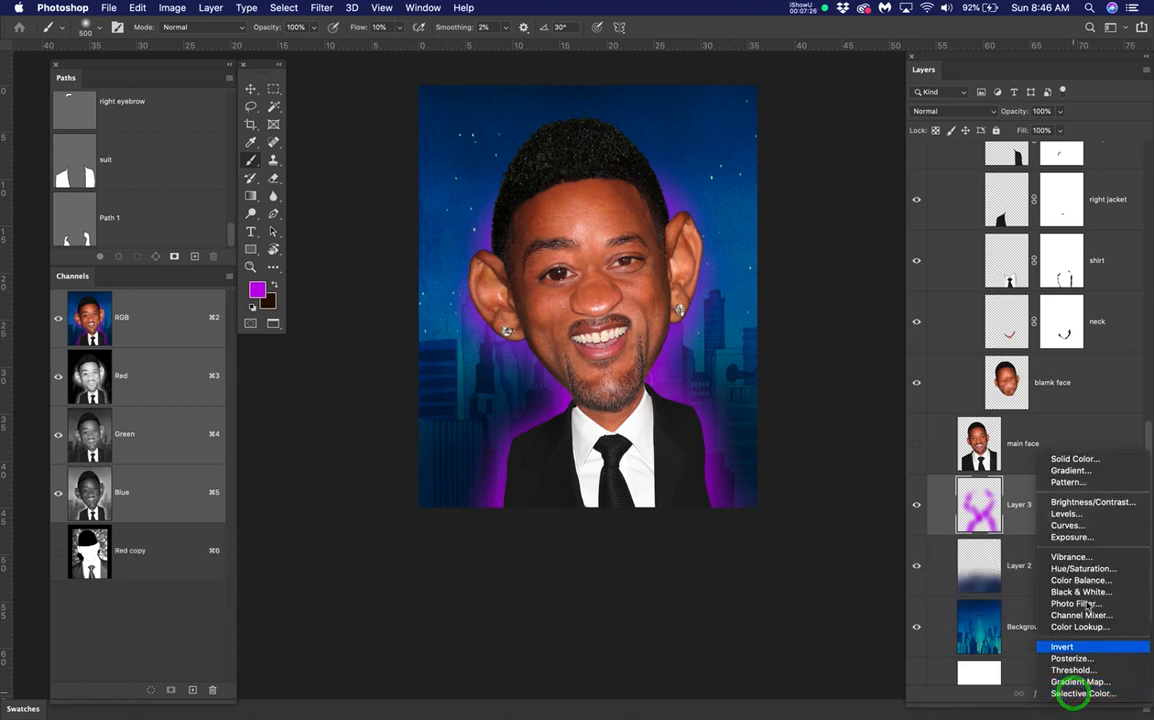
pyautogui.click(1086, 570)
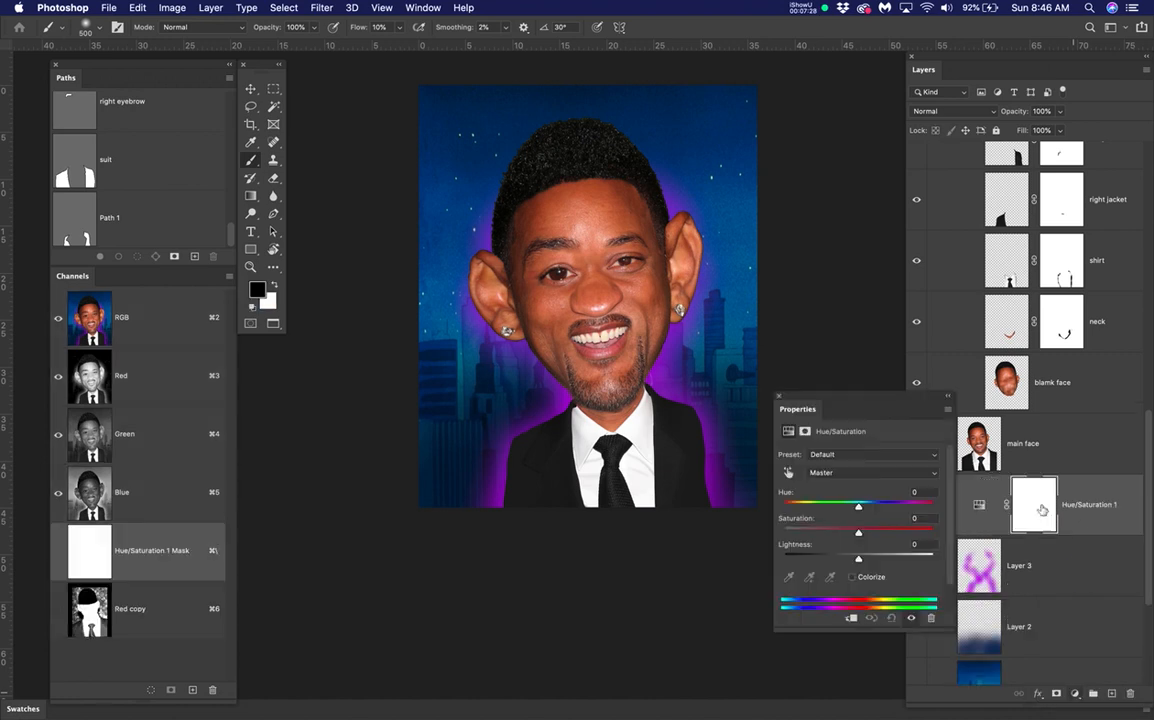
pyautogui.keyDown('alt'); pyautogui.click(1101, 533); pyautogui.keyUp('alt')
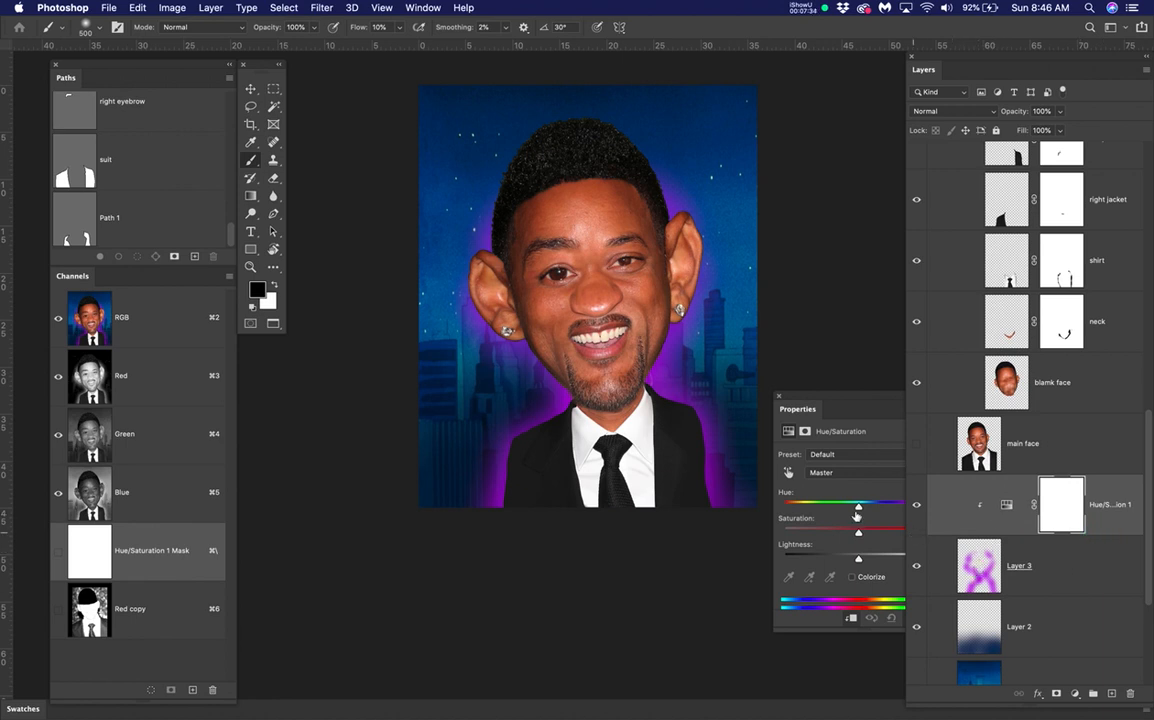
# Step: Shift the glow's hue to -85 in the Hue/Saturation adjustment to turn it light blue, and save the document
pyautogui.moveTo(855, 404); pyautogui.dragTo(833, 190)
pyautogui.click(1006, 504)
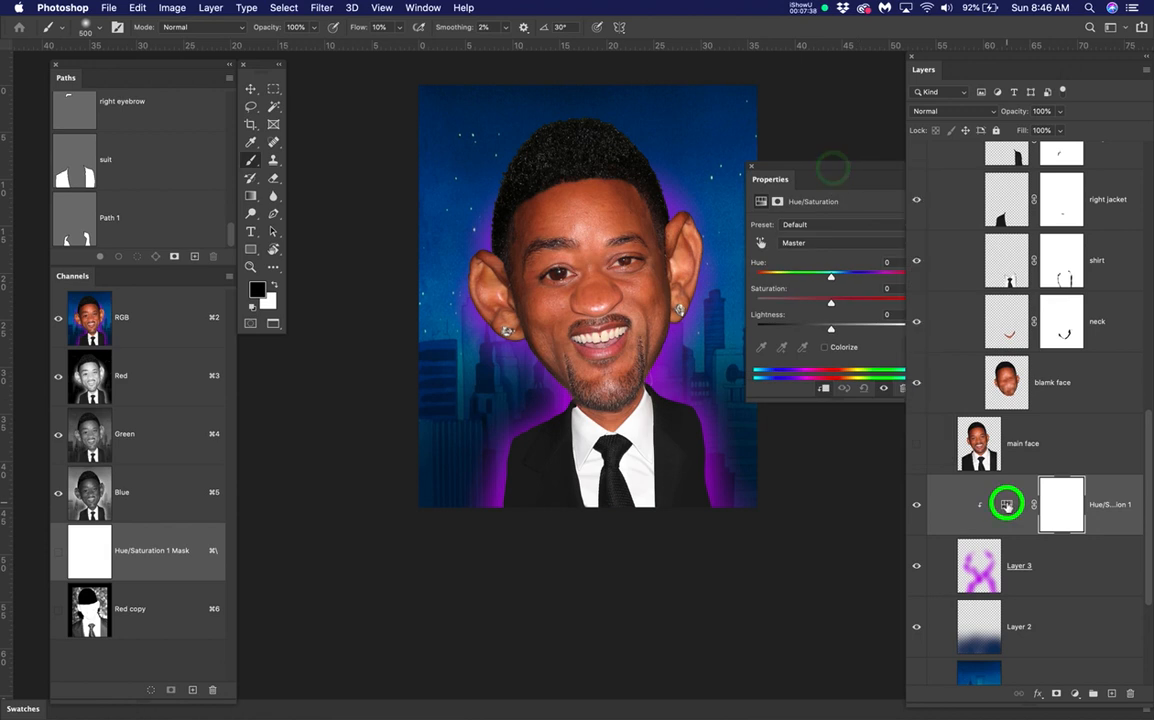
pyautogui.click(851, 172)
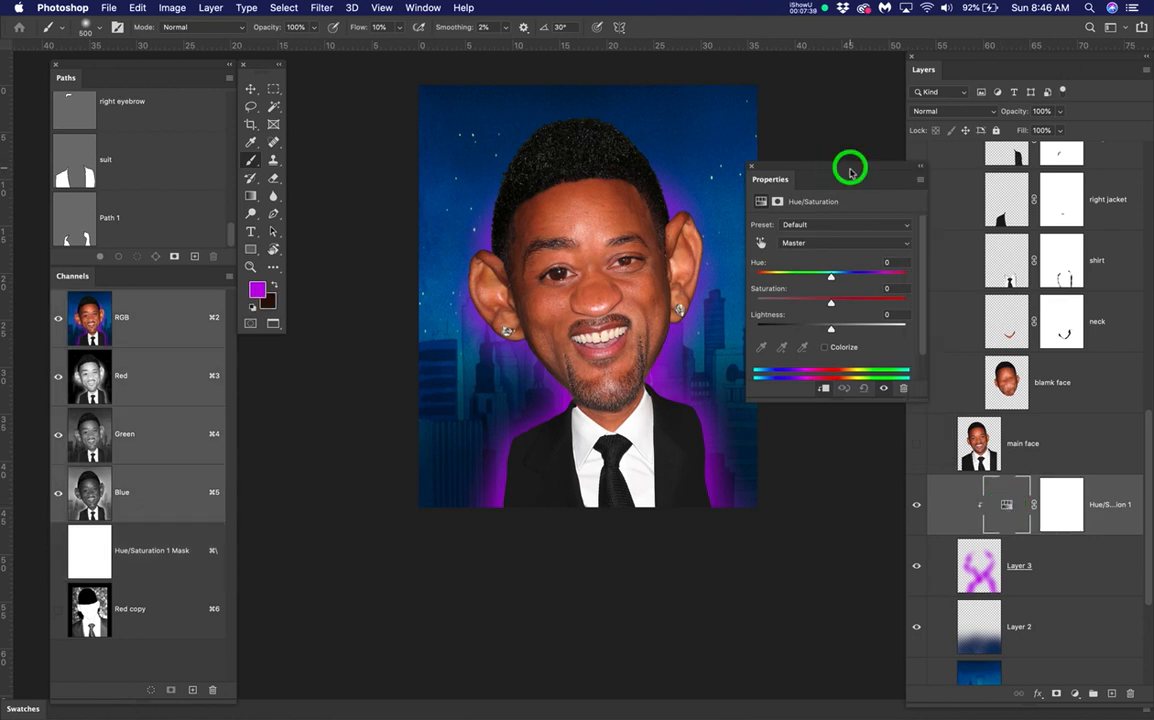
pyautogui.click(831, 277)
pyautogui.moveTo(831, 277); pyautogui.dragTo(784, 277)
pyautogui.moveTo(835, 170); pyautogui.dragTo(866, 120)
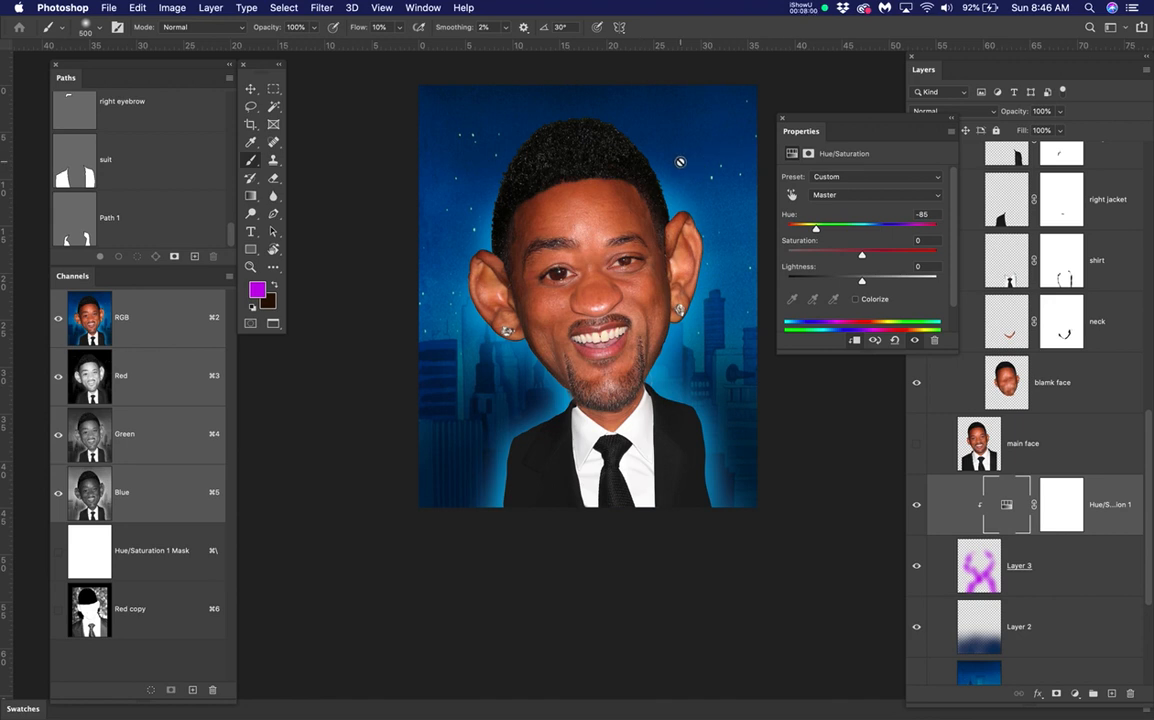
pyautogui.press('super+s')
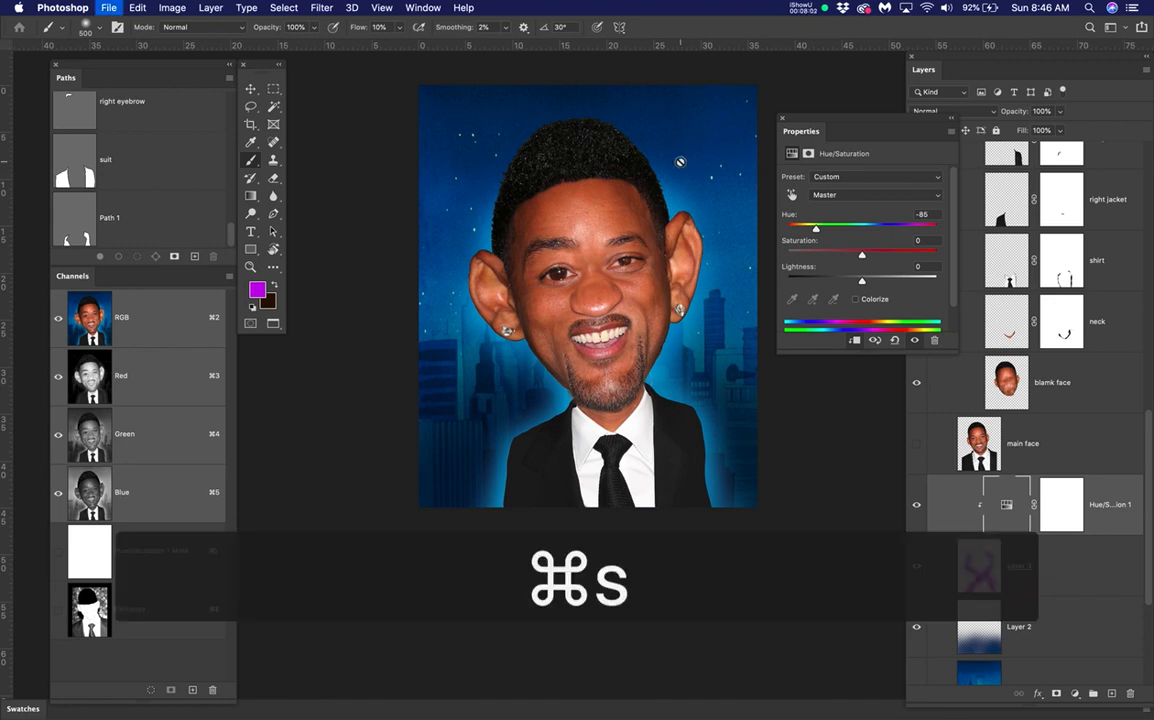
# Step: Save a JPEG copy on the computer in the 05_Caricature folder inside 1320_V0803, with quality 10 (Maximum) and Baseline ("Standard") format
pyautogui.press('super+shift+s')
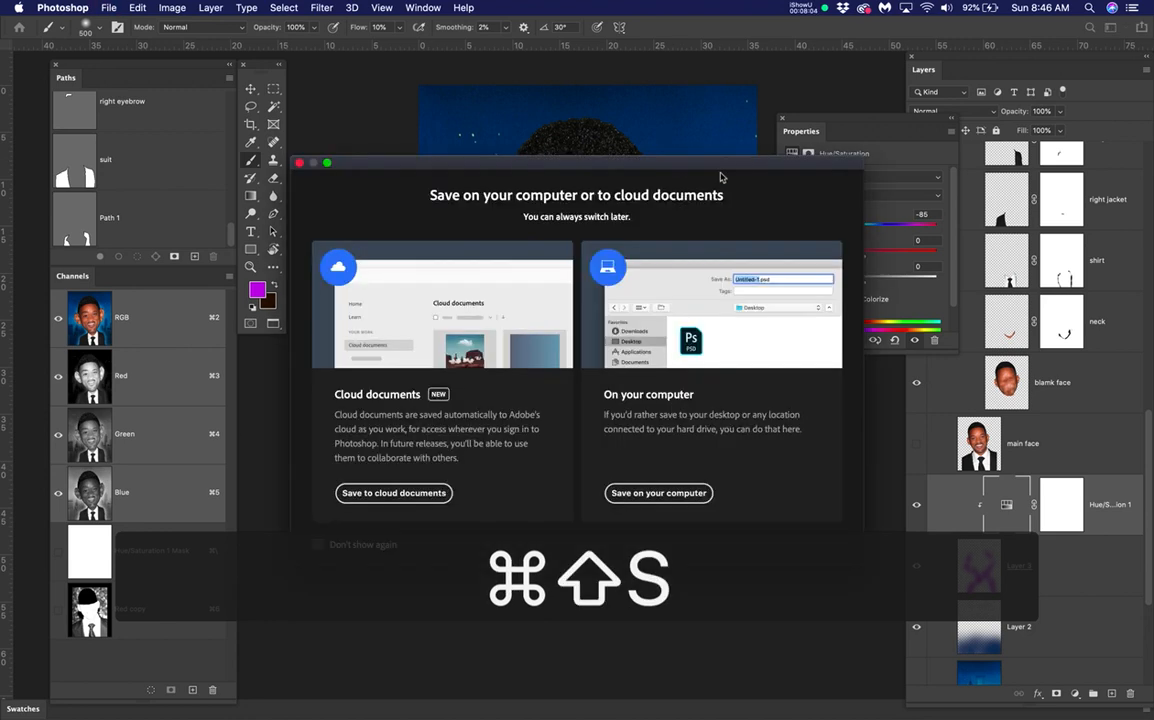
pyautogui.click(647, 493)
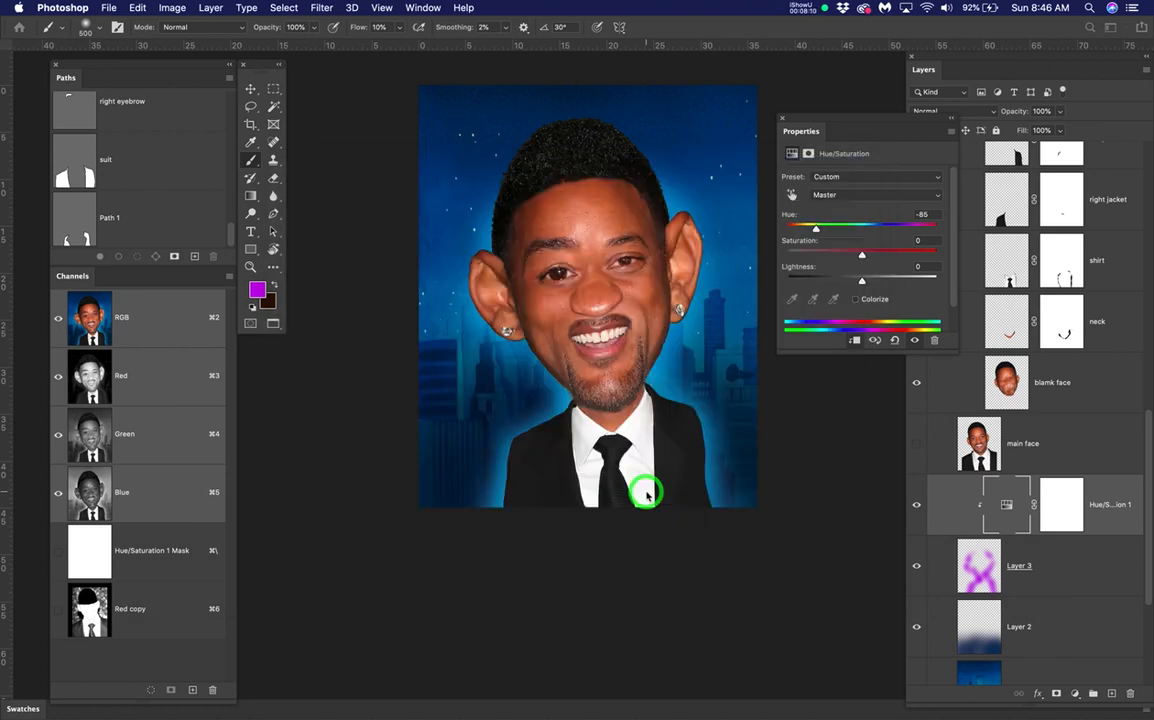
pyautogui.moveTo(600, 433); pyautogui.dragTo(592, 521)
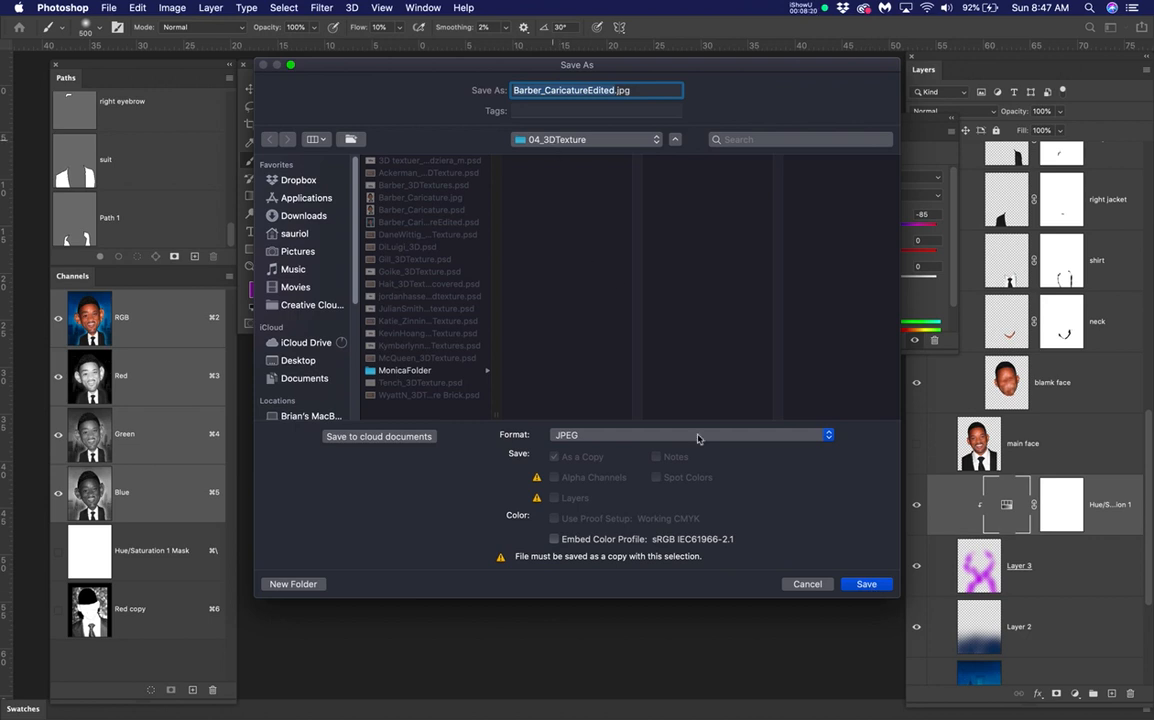
pyautogui.click(561, 147)
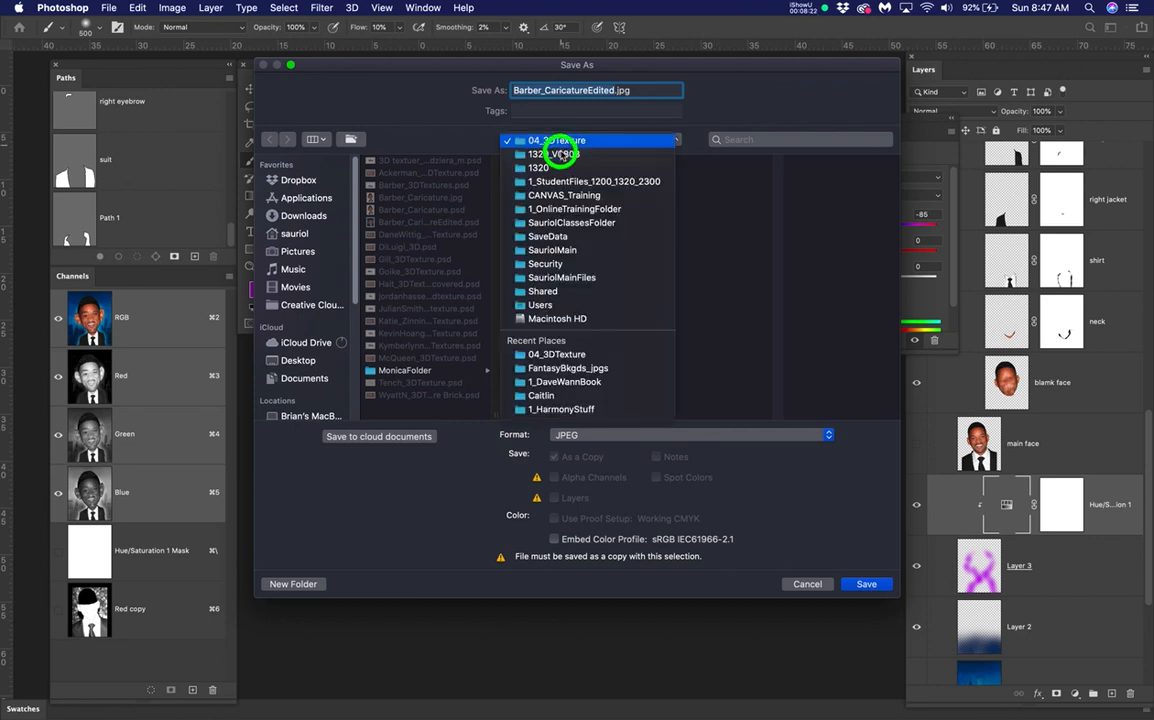
pyautogui.click(560, 150)
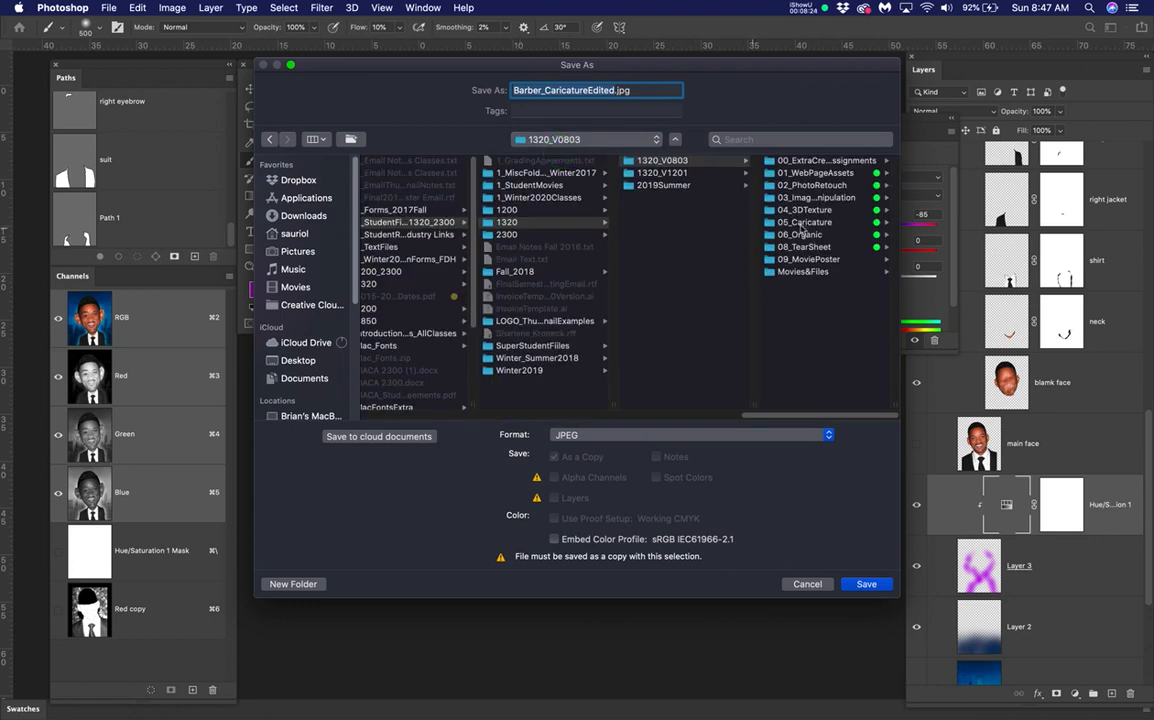
pyautogui.click(780, 222)
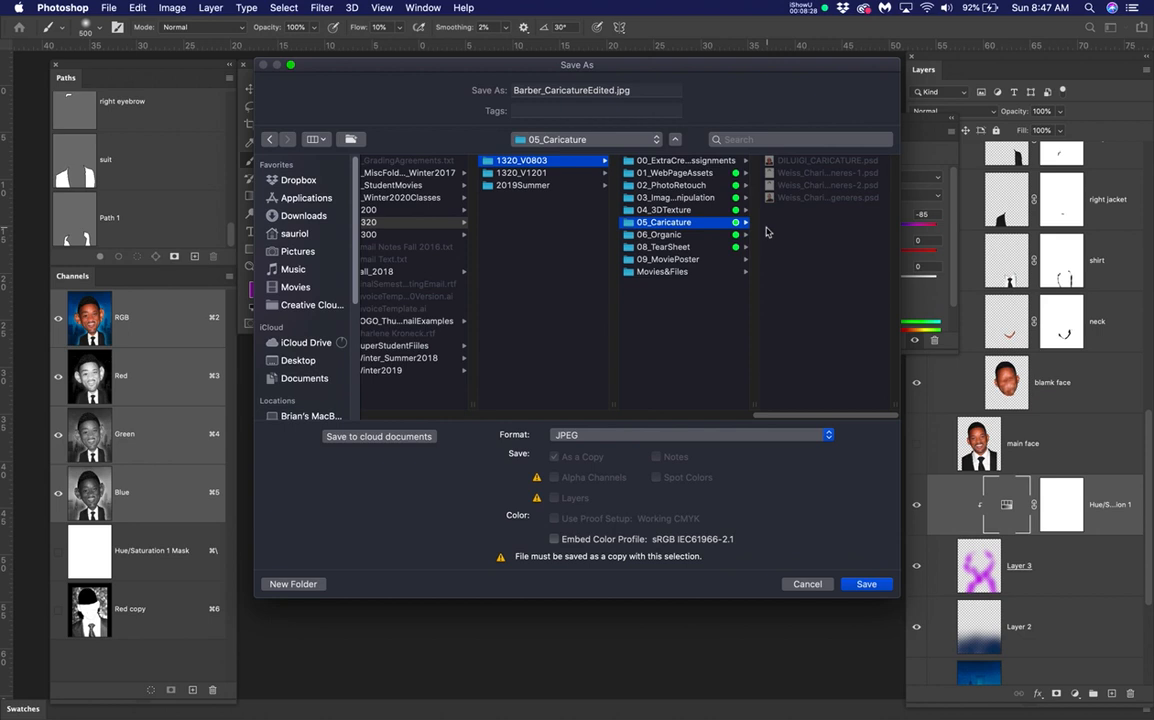
pyautogui.click(866, 584)
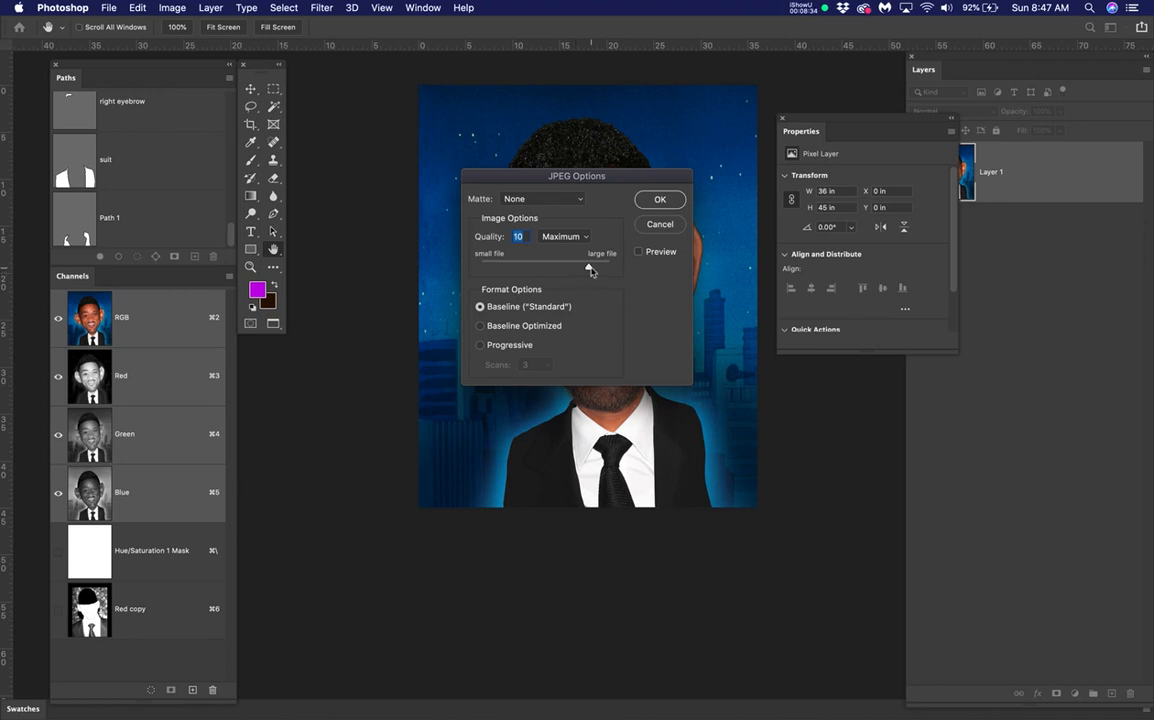
pyautogui.click(660, 199)
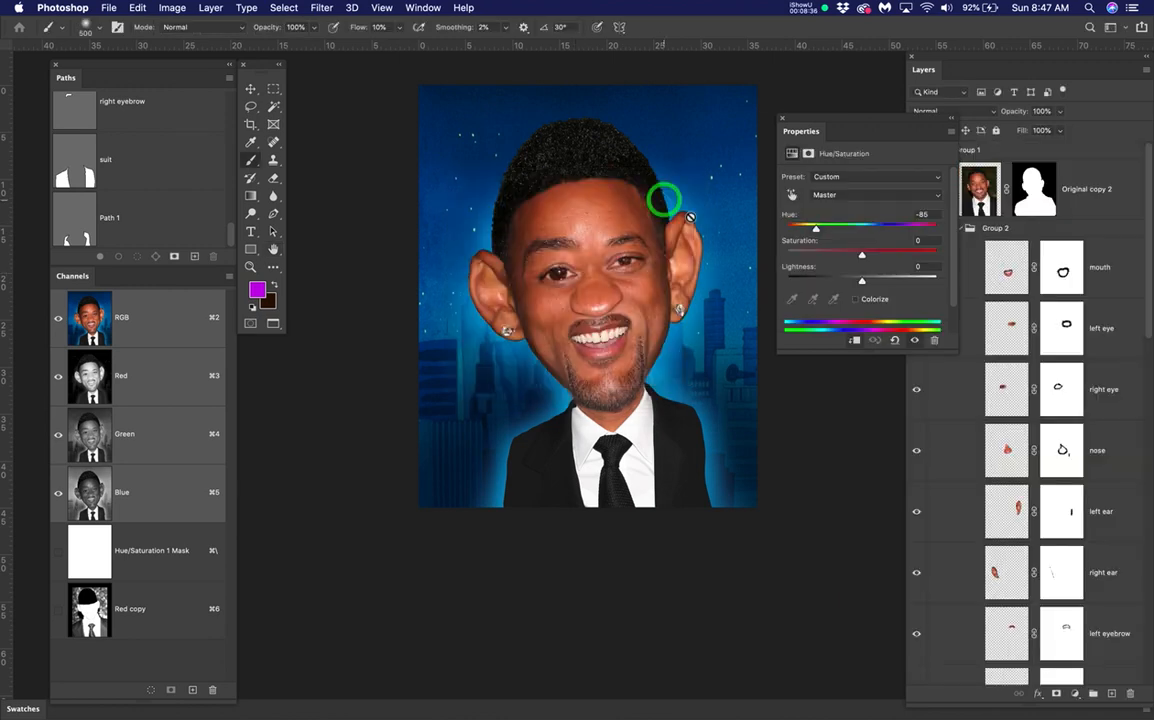